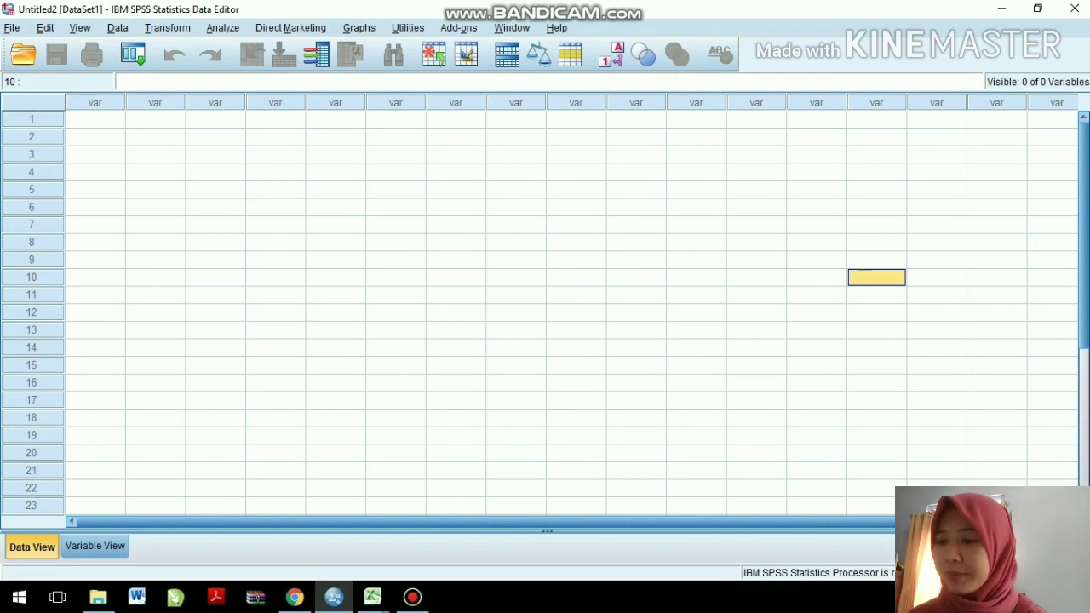
Switch to the Book1 workbook in Excel and copy the two data columns in A1:B40 on Sheet1.
left_click(372, 596)
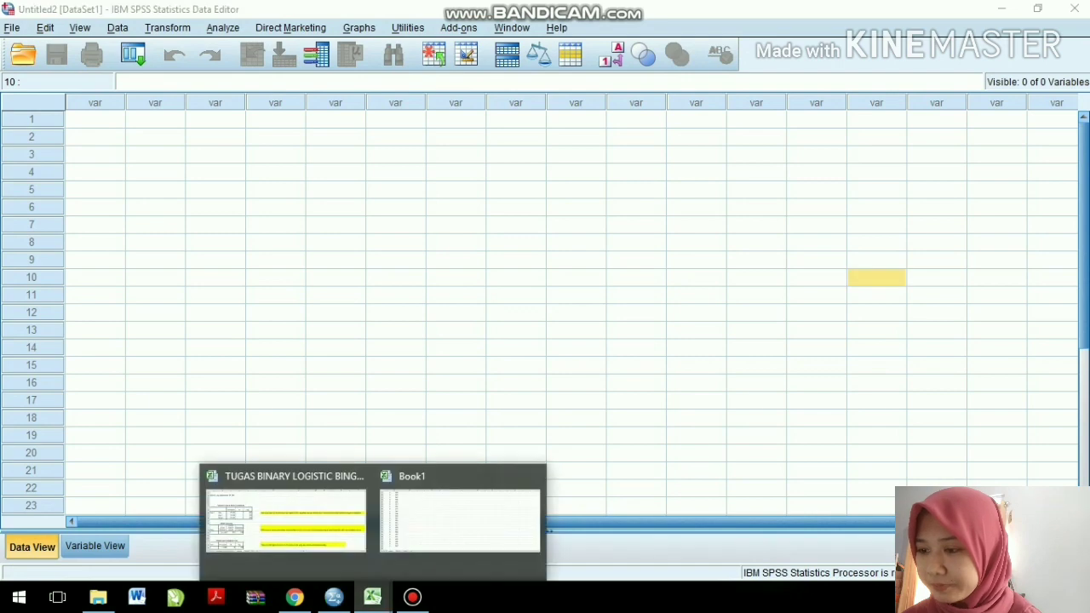
mouse_move(372, 596)
left_click(460, 520)
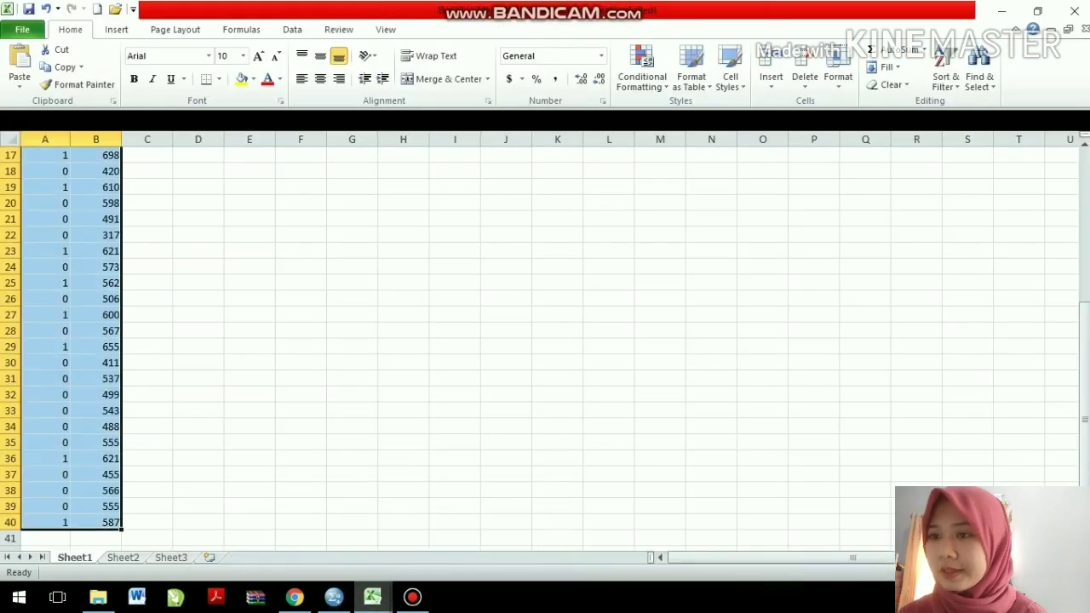
left_click(45, 155)
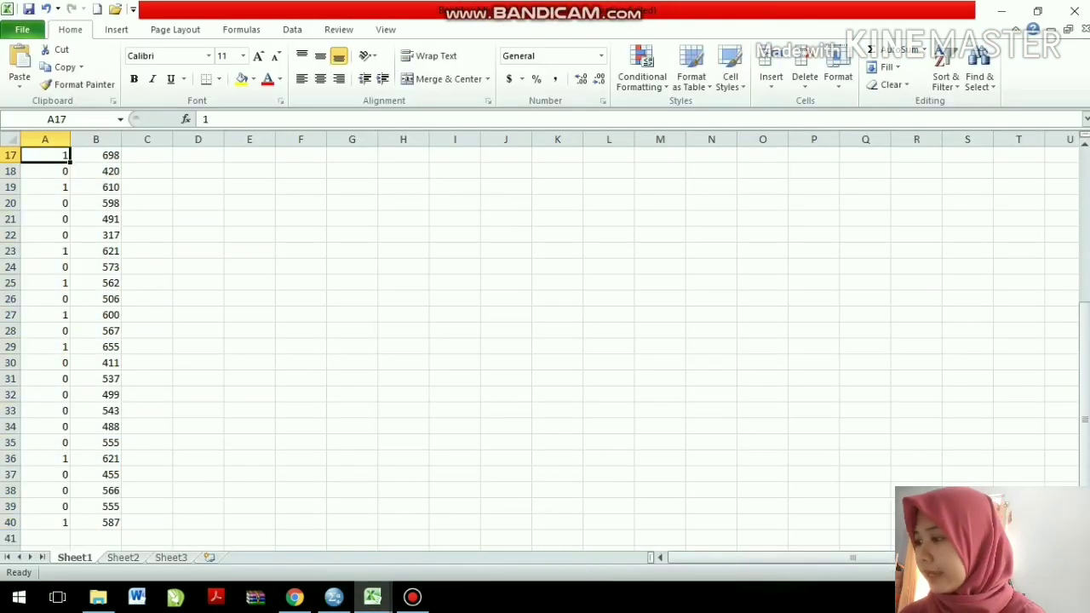
scroll(545, 341, "up", 5)
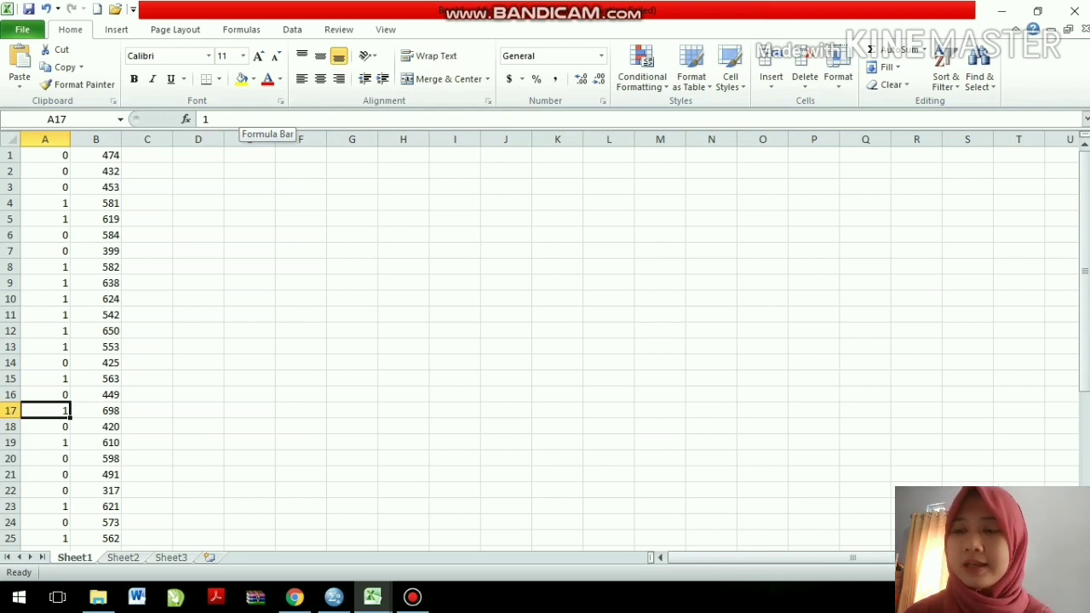
left_click(45, 155)
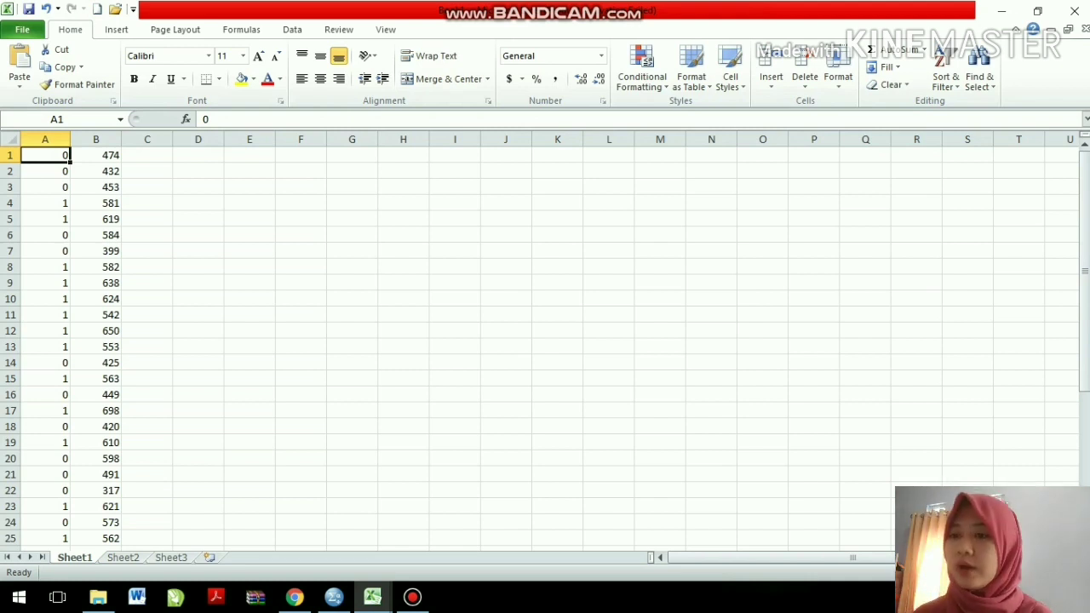
left_click(45, 203)
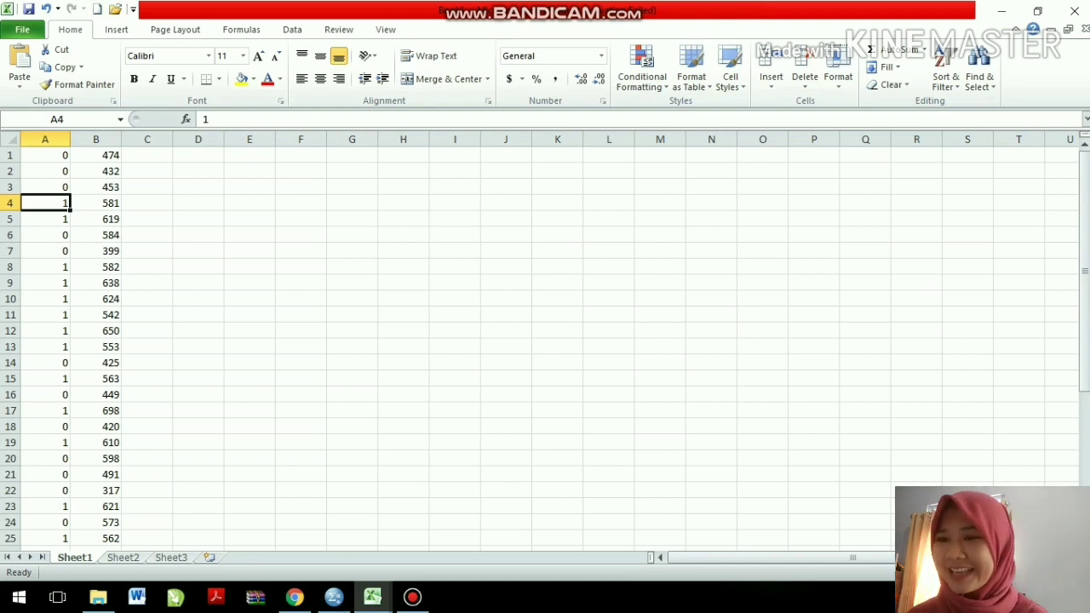
left_click_drag(45, 155, 98, 524)
key("ctrl+c")
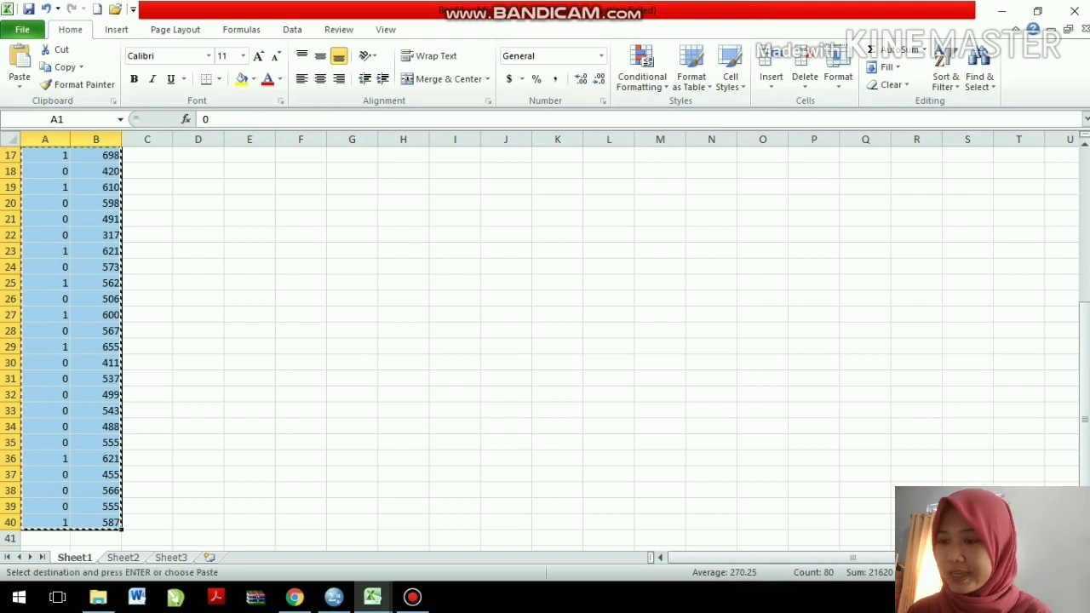
Switch to the SPSS Data Editor and paste the copied data starting at row 1 of the first column.
left_click(334, 597)
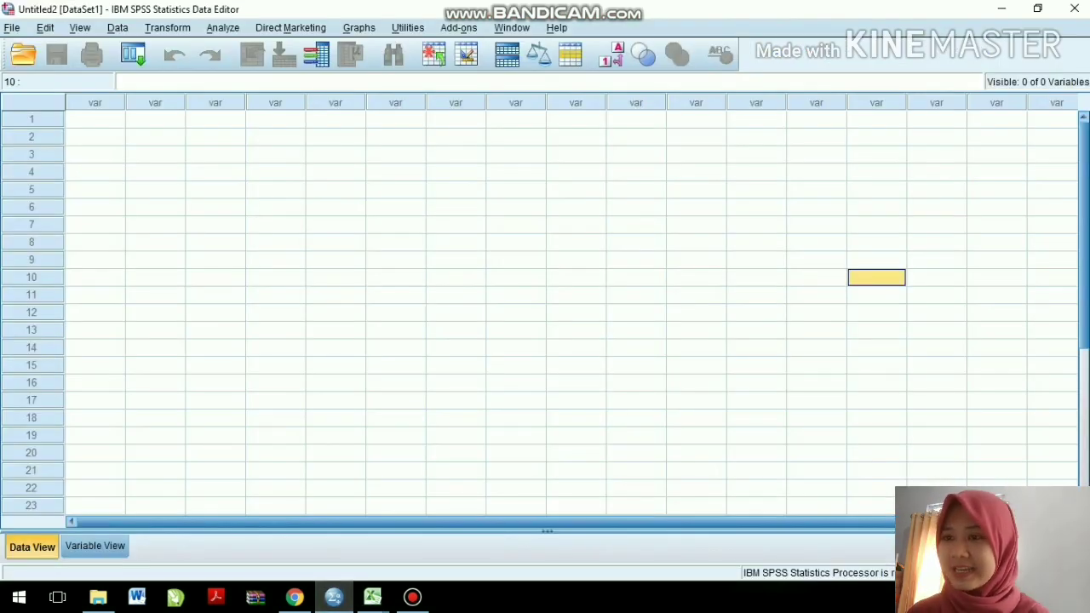
left_click(95, 119)
left_click(95, 120)
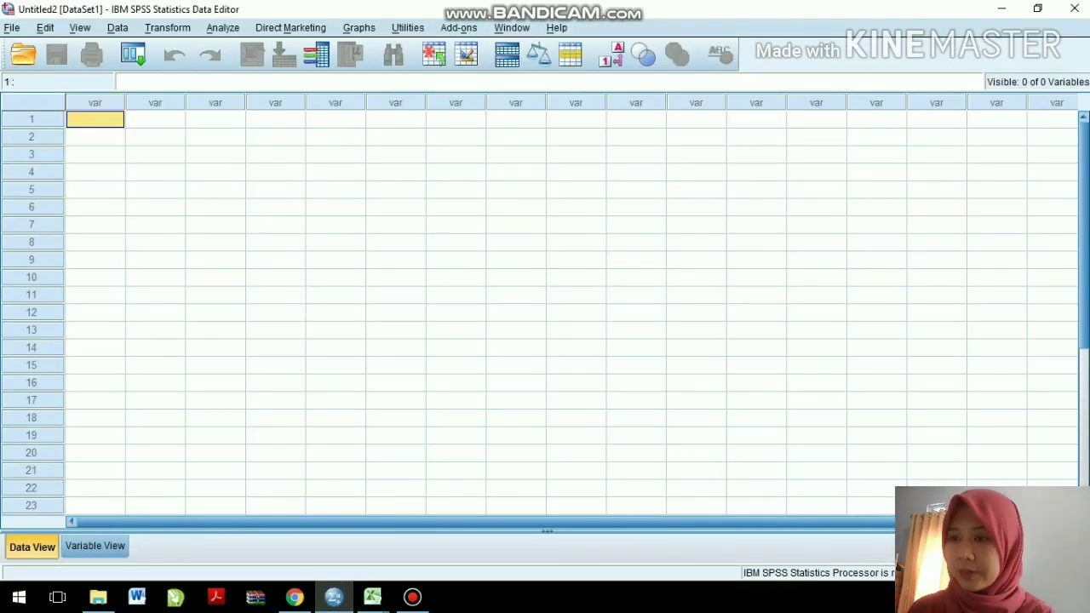
key("ctrl+v")
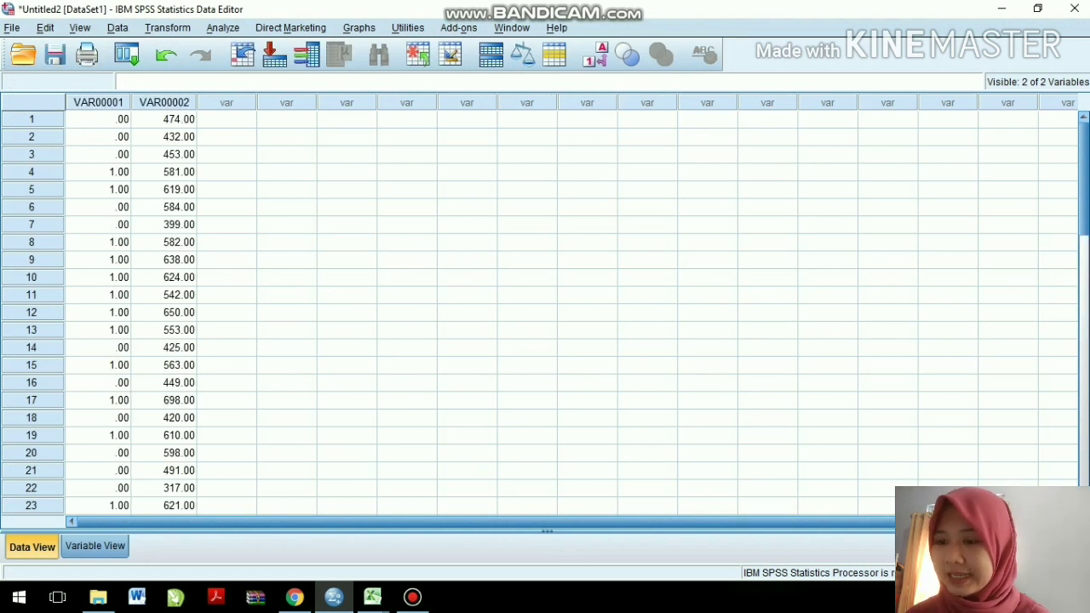
Rename the first variable as Y and the second variable as X in the variable definitions.
left_click(94, 545)
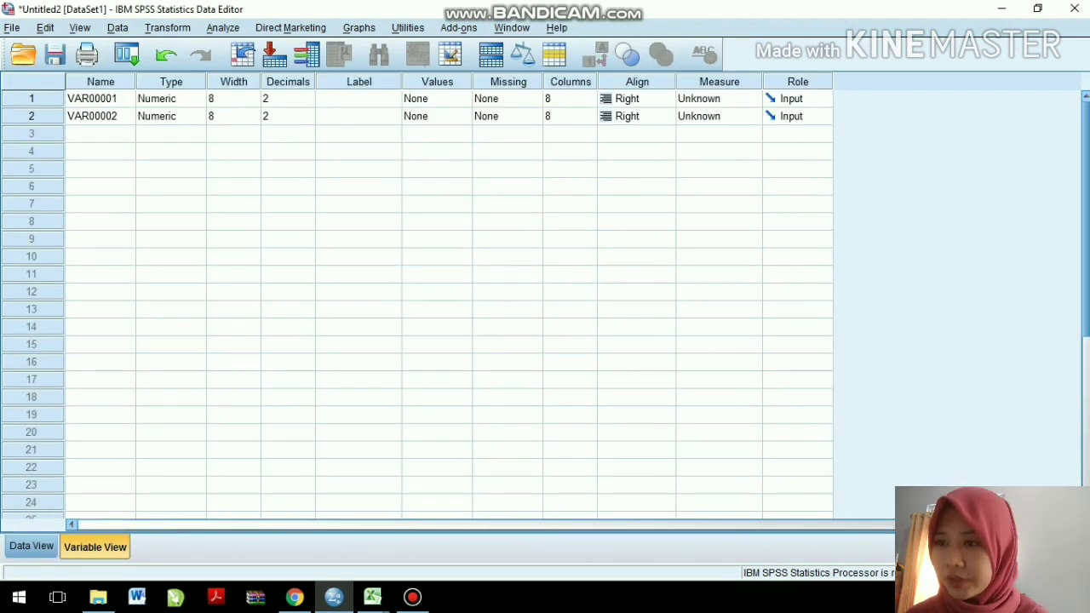
left_click(101, 98)
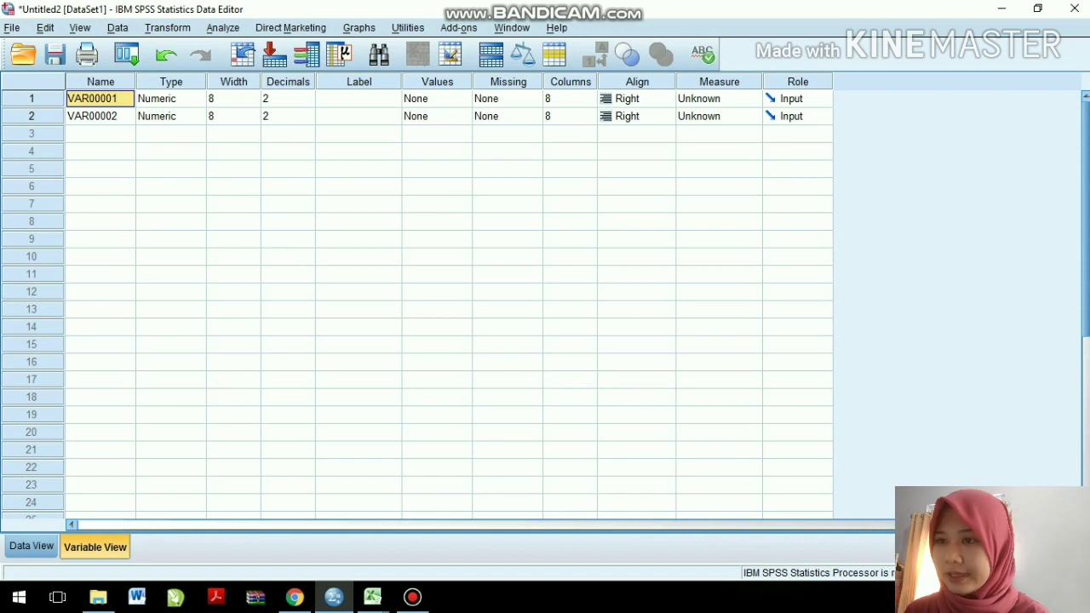
type("Y")
key("Return")
type("X")
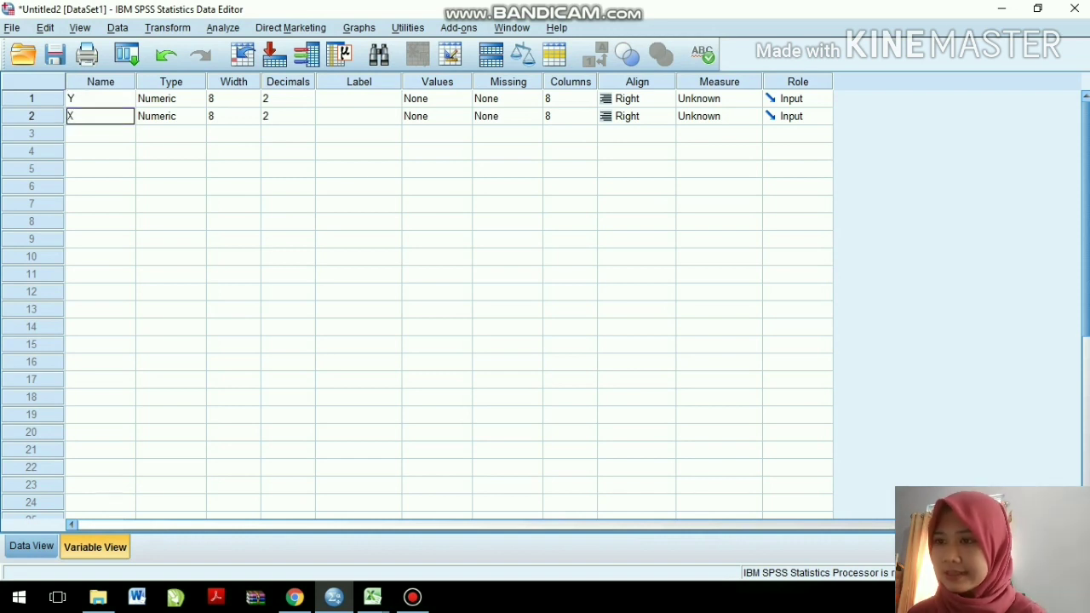
Set the decimals of both variables Y and X to 0.
left_click(289, 99)
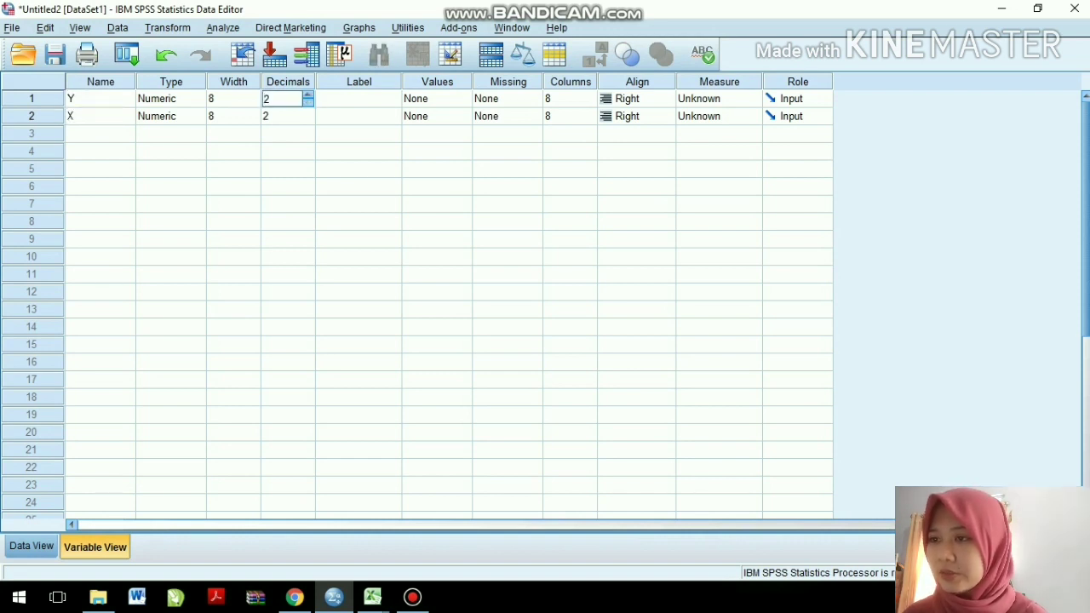
left_click(308, 102)
left_click(308, 102)
left_click(289, 117)
left_click(309, 113)
left_click(308, 120)
left_click(308, 120)
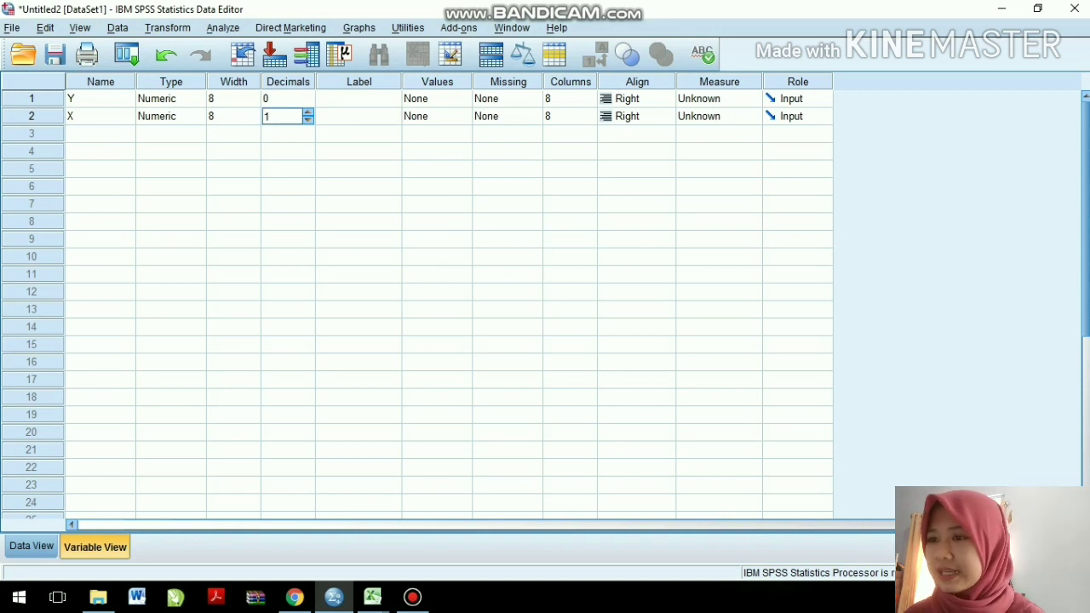
left_click(308, 120)
Label variable Y "Kemampuan Mahasiswa mengerjakan Tugas" and variable X "Skor Stabilitas Emosi".
left_click(359, 99)
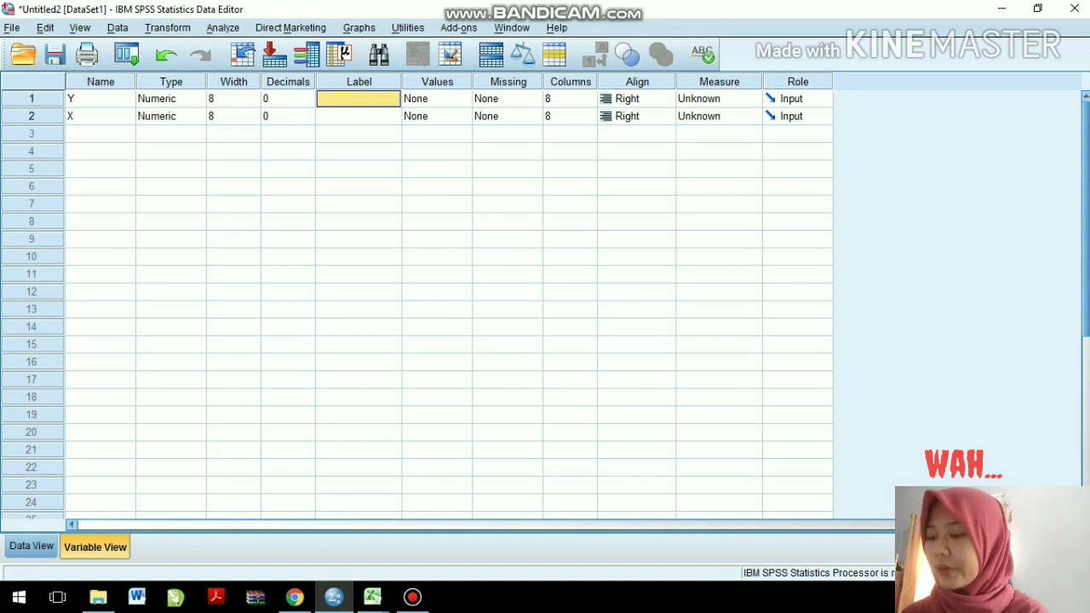
type("Kemampuan")
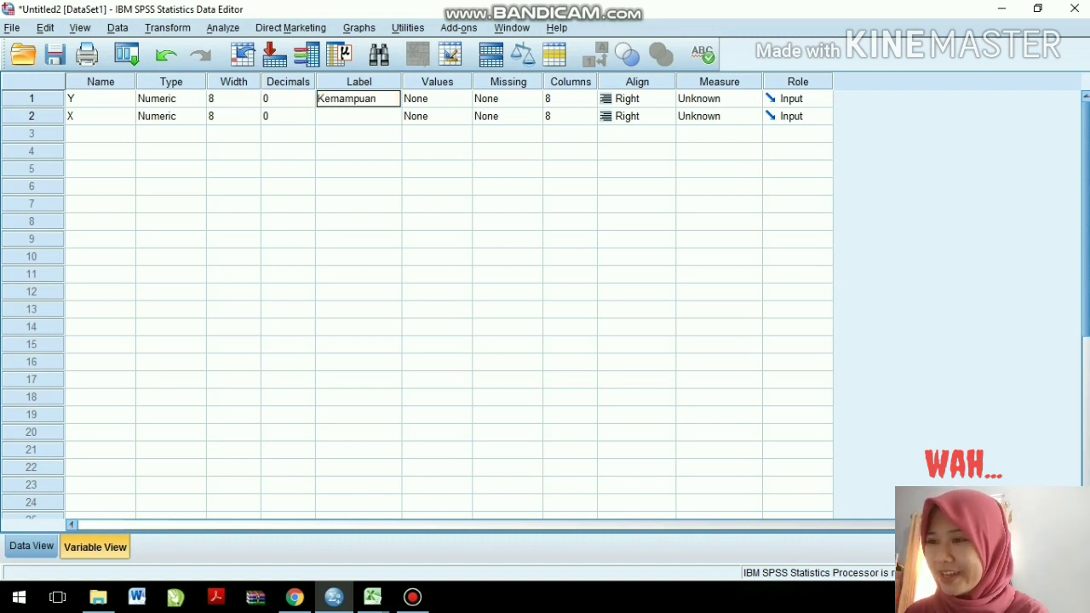
type(" Maha")
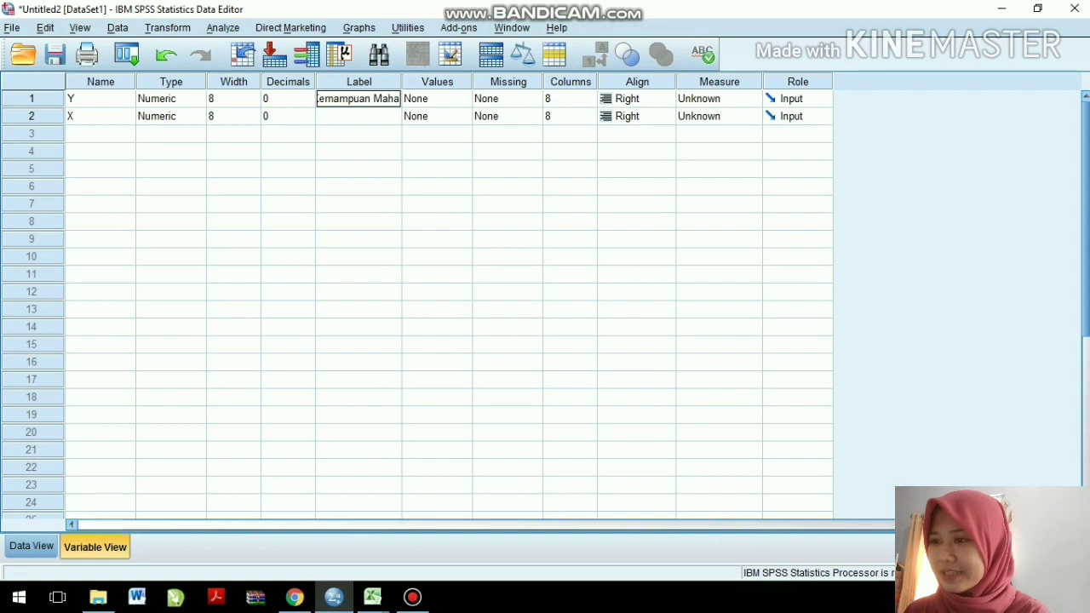
type("siswa mengerja")
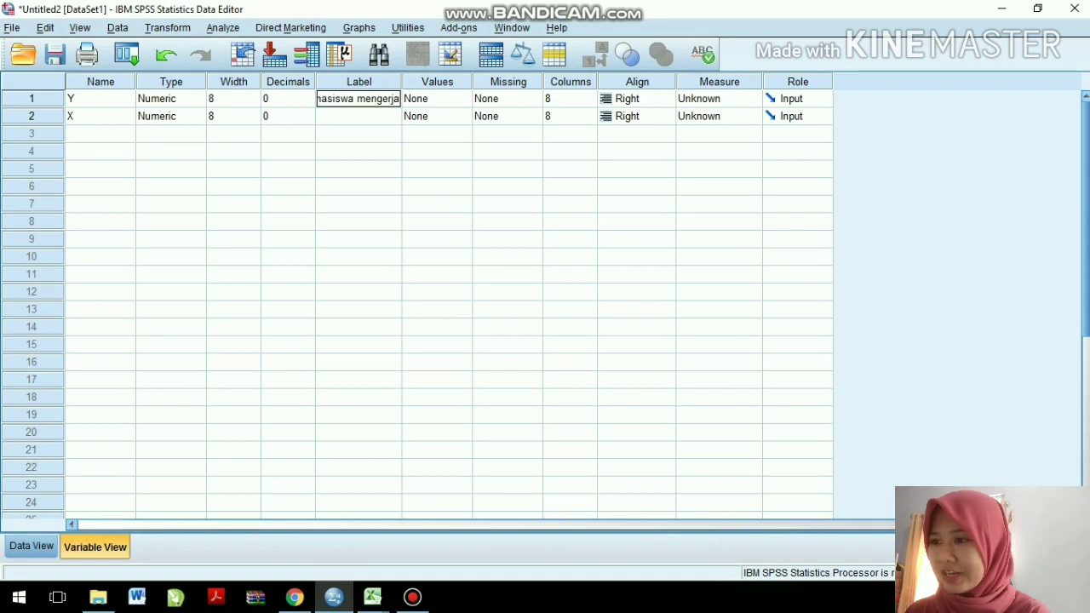
type("kan Tugas")
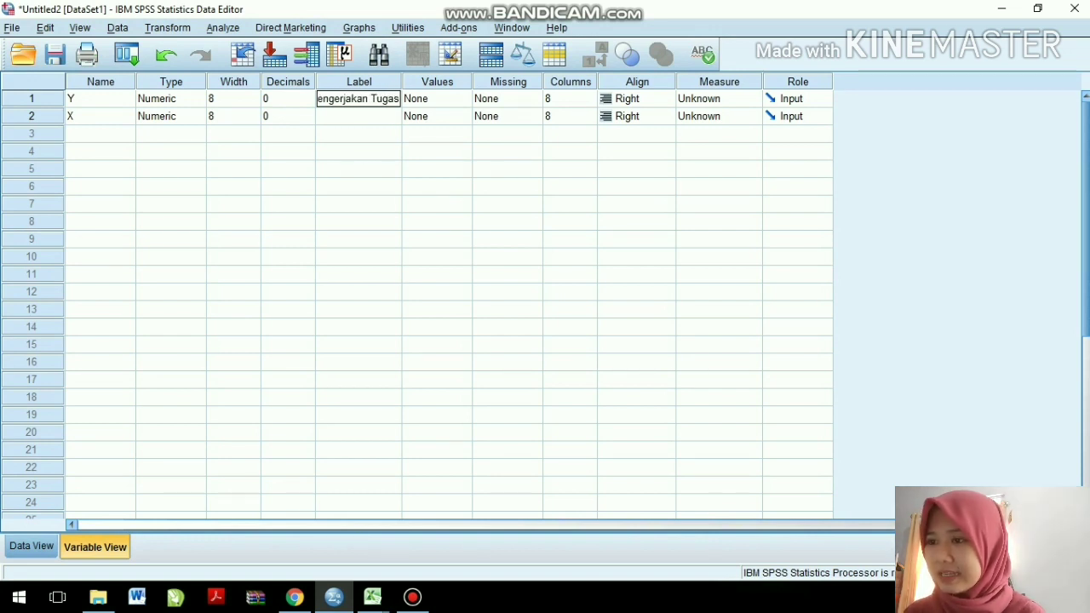
key("Return")
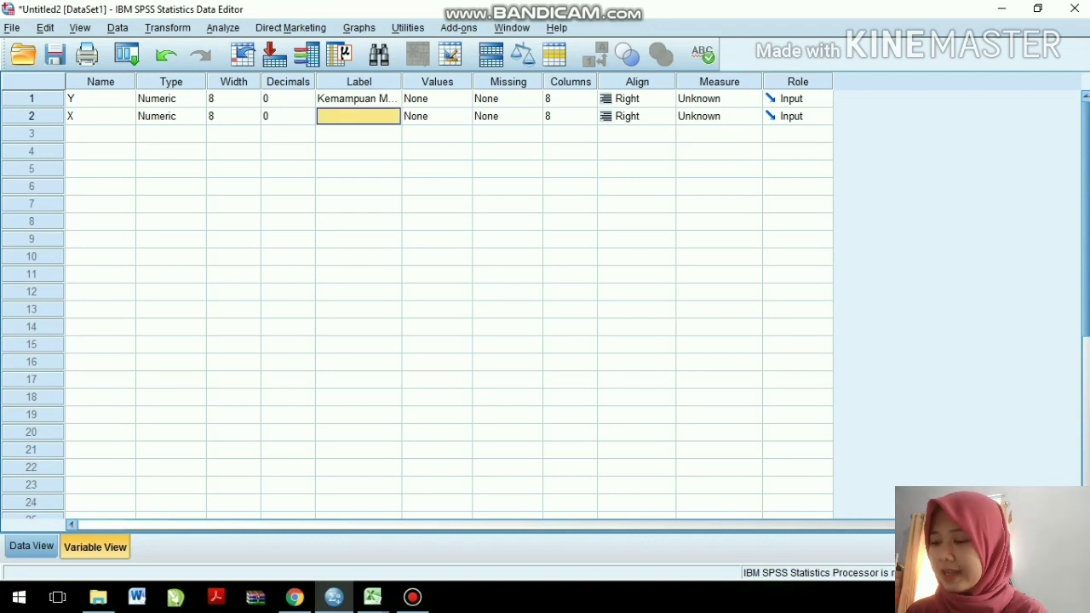
type("Skor Stabi")
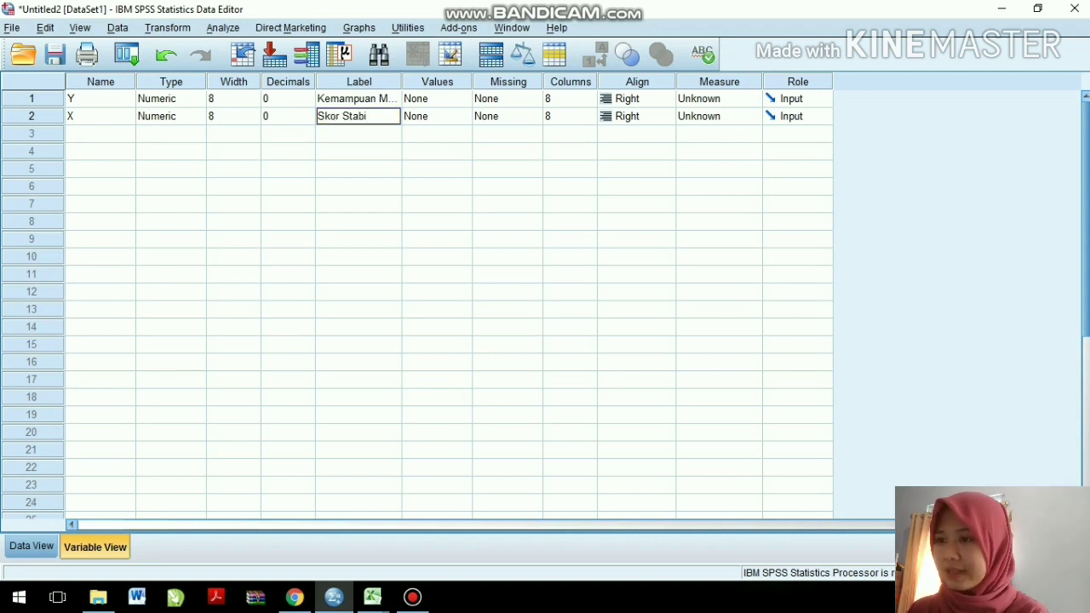
type("litas Emosi")
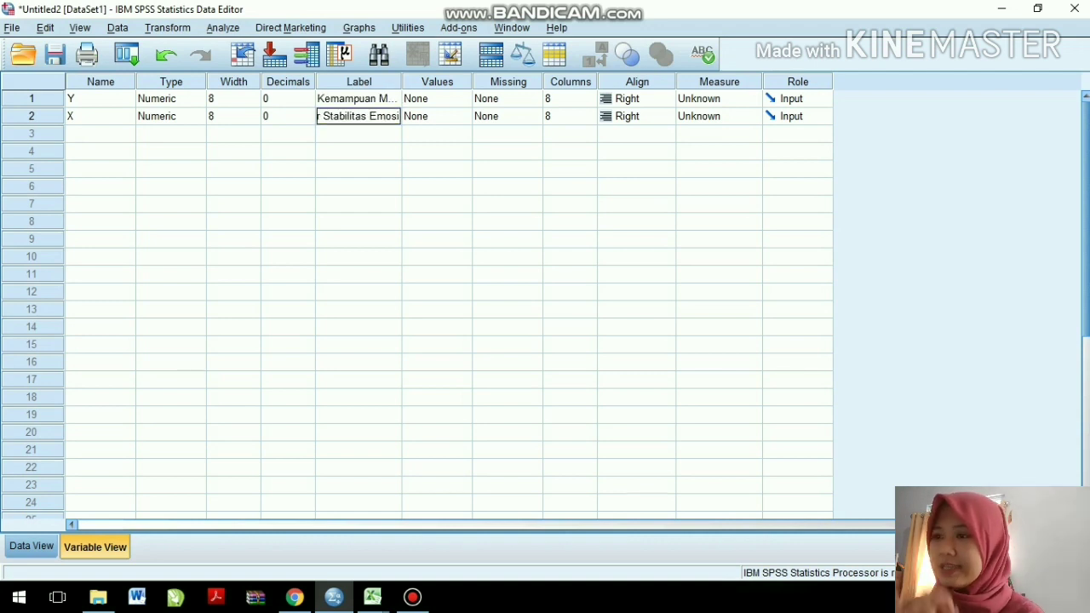
Define value labels for variable Y: 0 as "Tidak Mampu" and 1 as "Mampu".
left_click(430, 99)
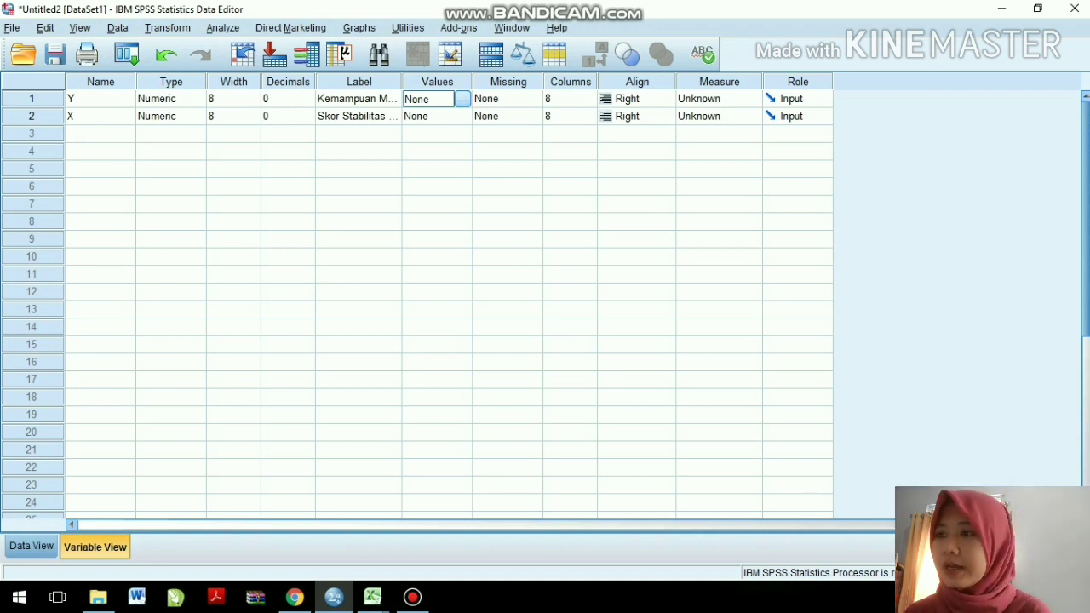
left_click(462, 99)
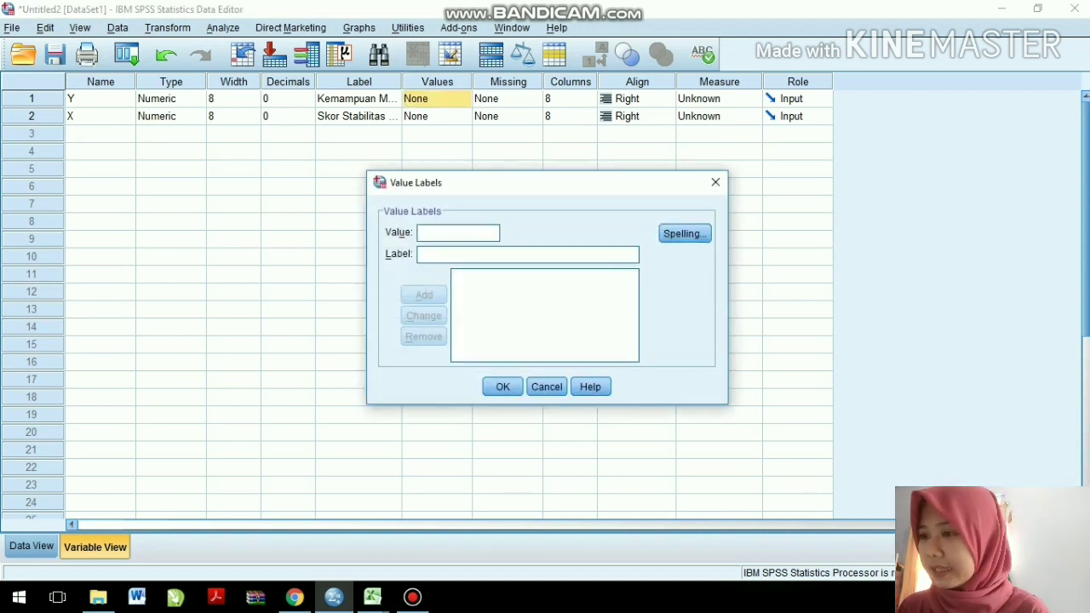
type("0")
key("Tab")
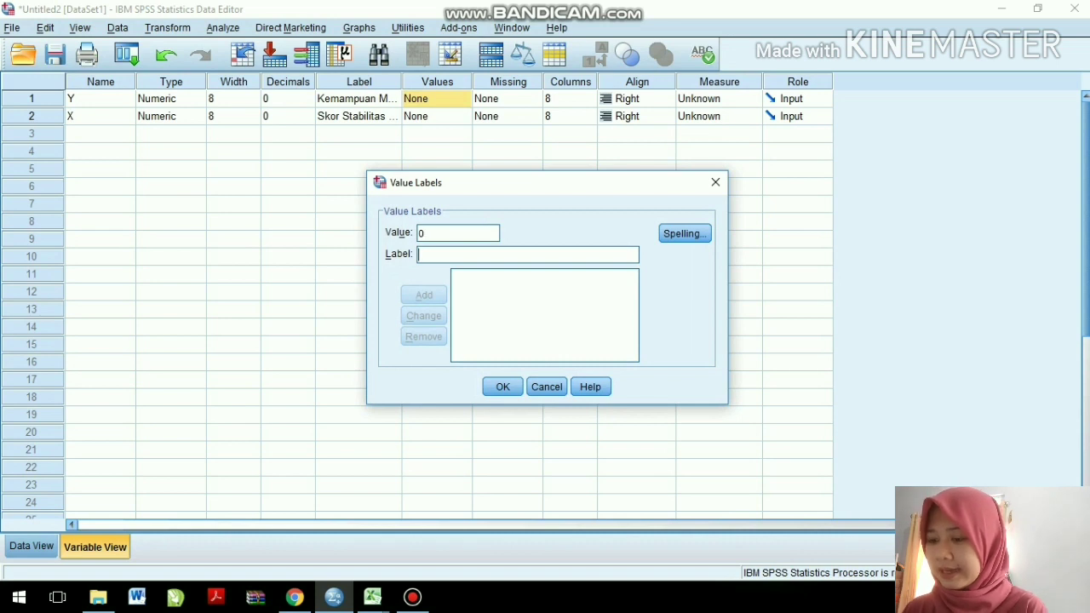
type("Tidak Mampu")
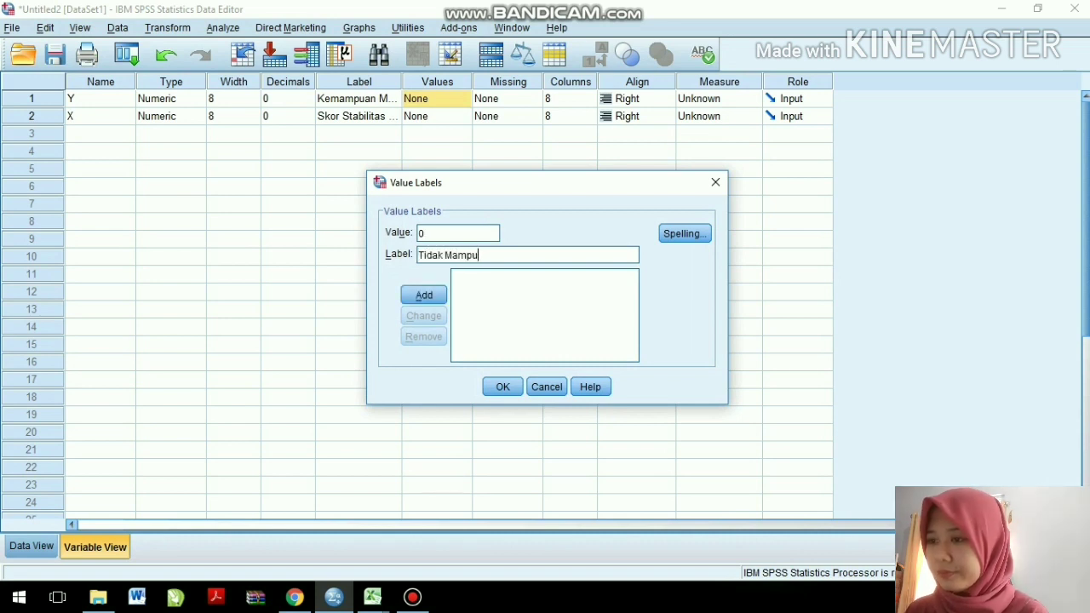
key("Tab")
key("Return")
type("1")
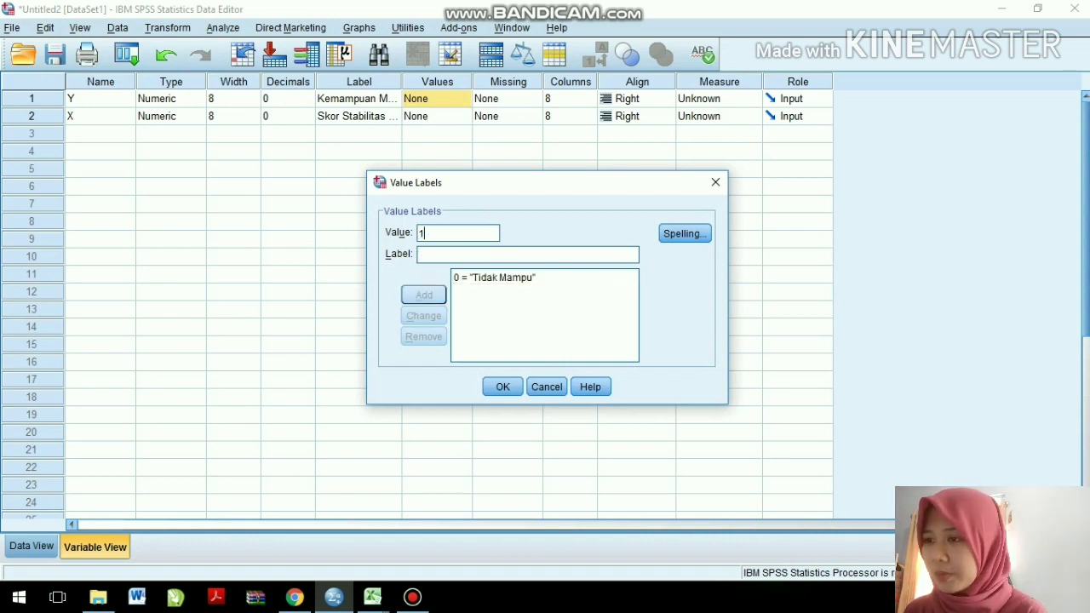
key("Tab")
type("Mampu")
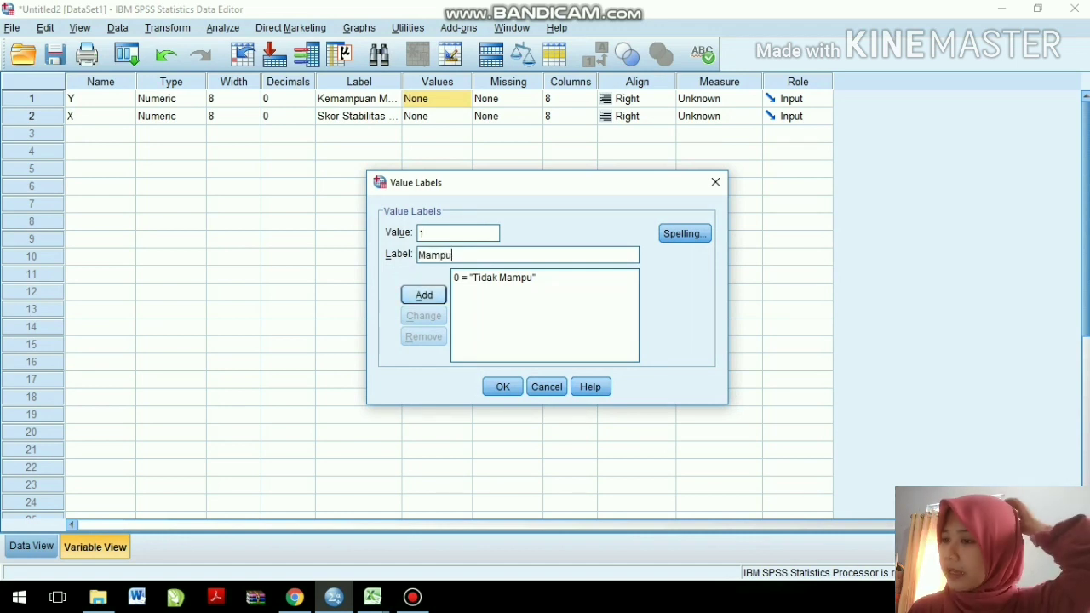
key("Return")
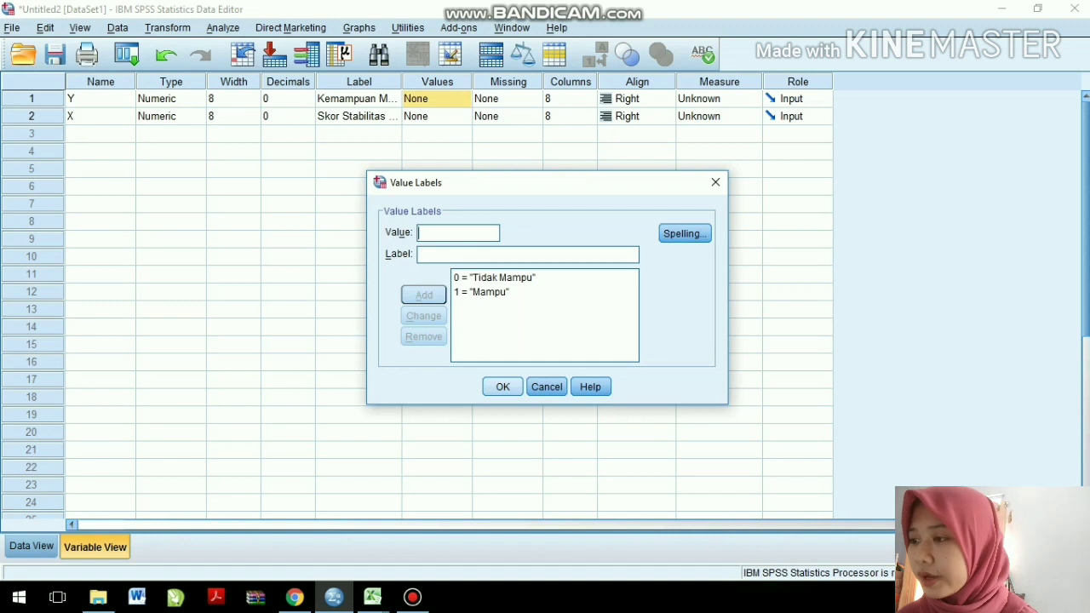
key("Return")
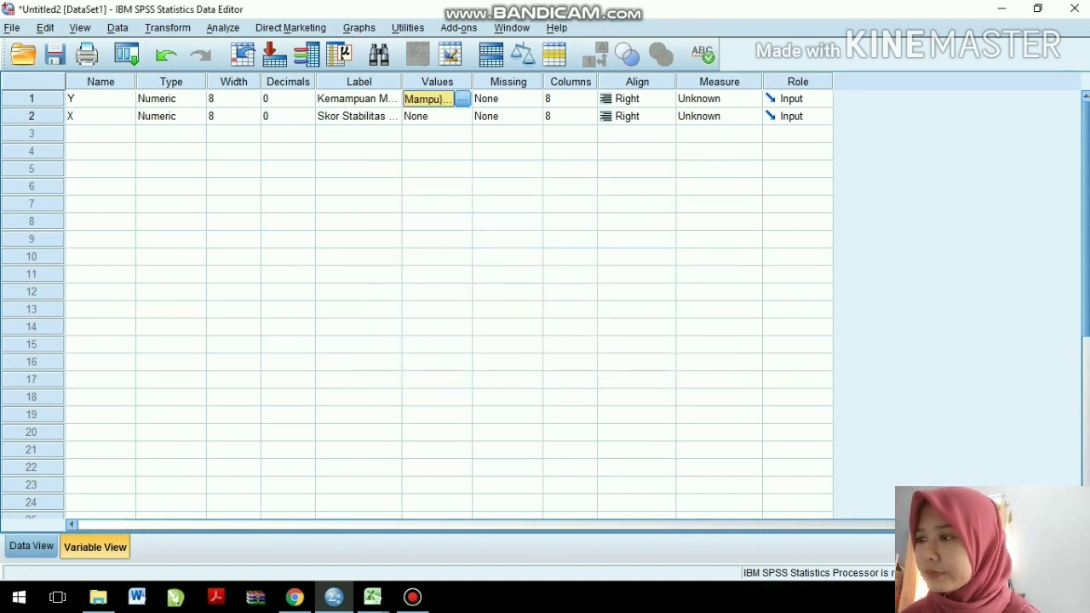
Set the measurement level of both Y and X to Scale and return to the data sheet.
left_click(720, 99)
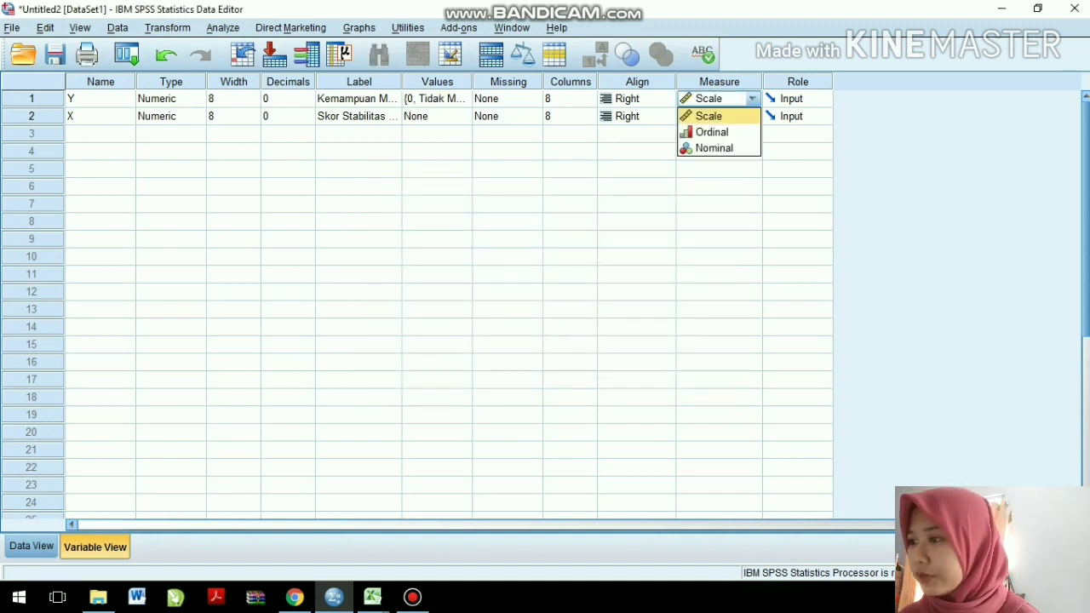
left_click(708, 116)
left_click(720, 115)
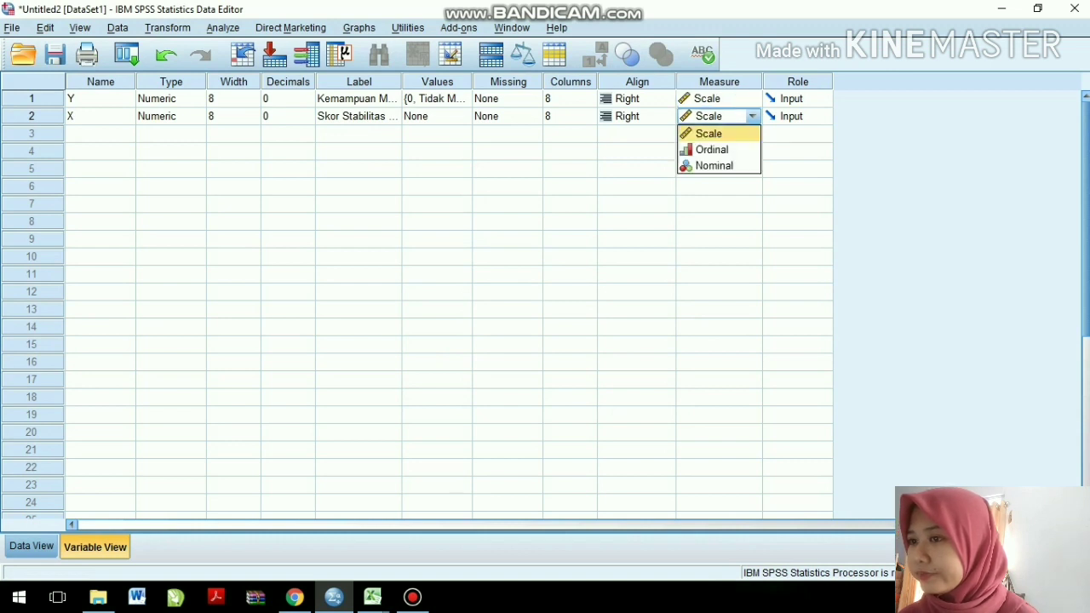
left_click(708, 132)
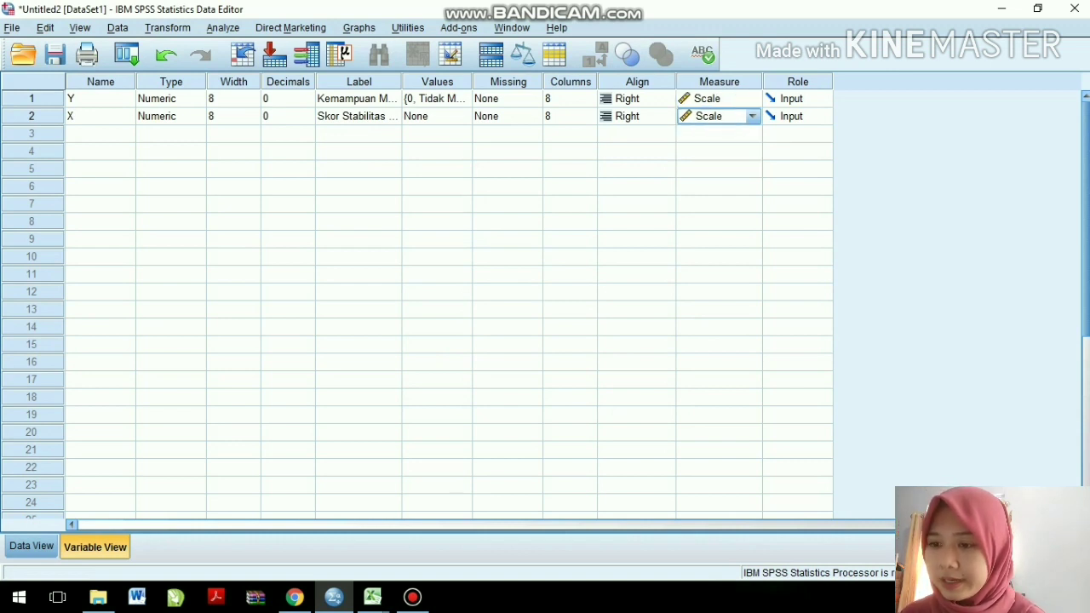
left_click(32, 546)
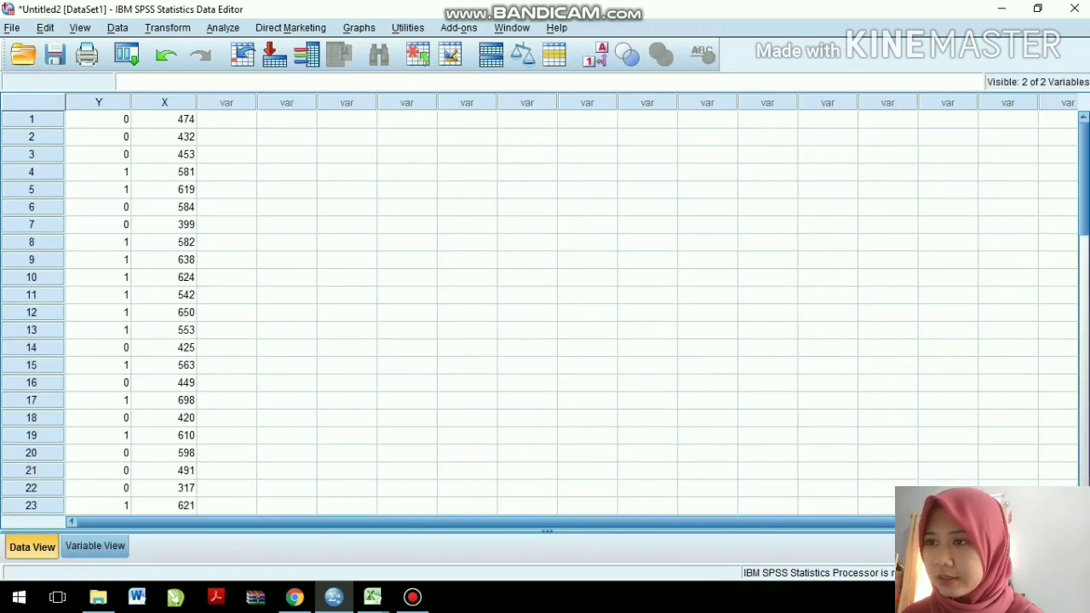
Set up a binary logistic regression with Kemampuan Mahasiswa (Y) as the dependent variable and X as the covariate.
left_click(223, 28)
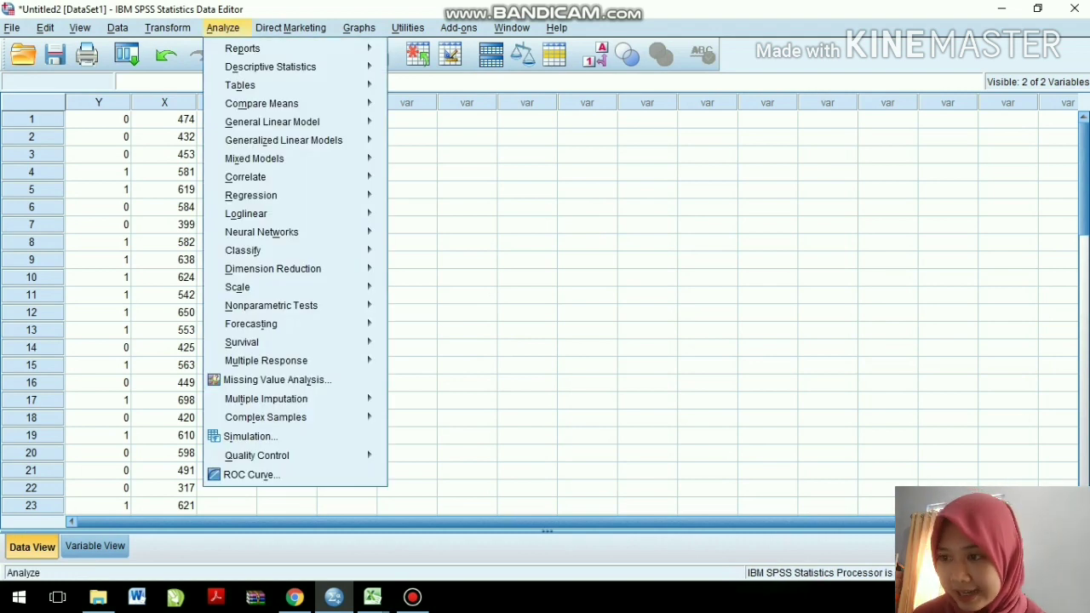
mouse_move(251, 195)
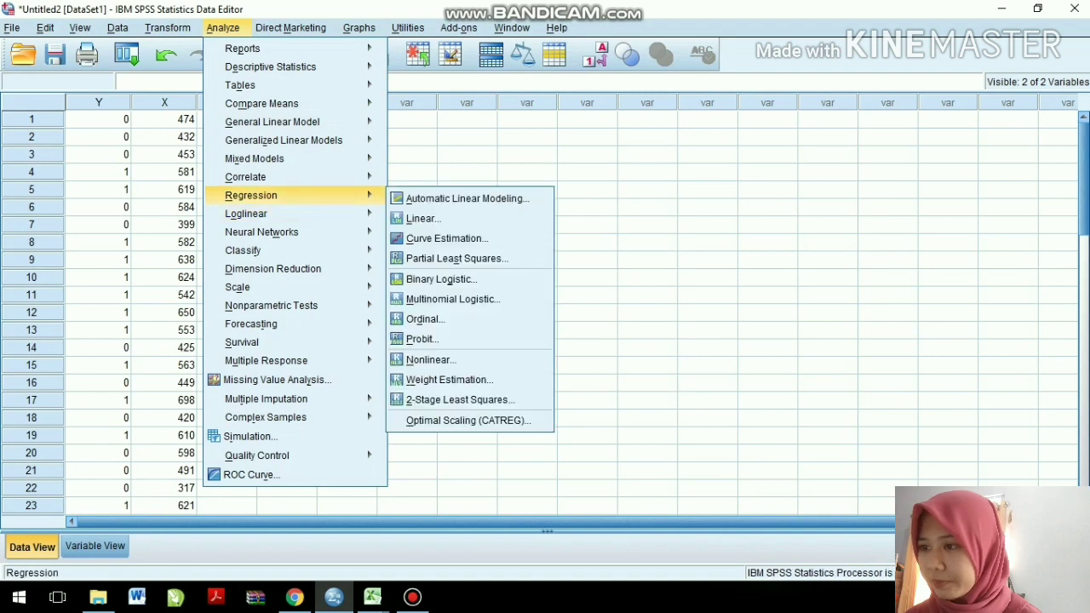
left_click(441, 279)
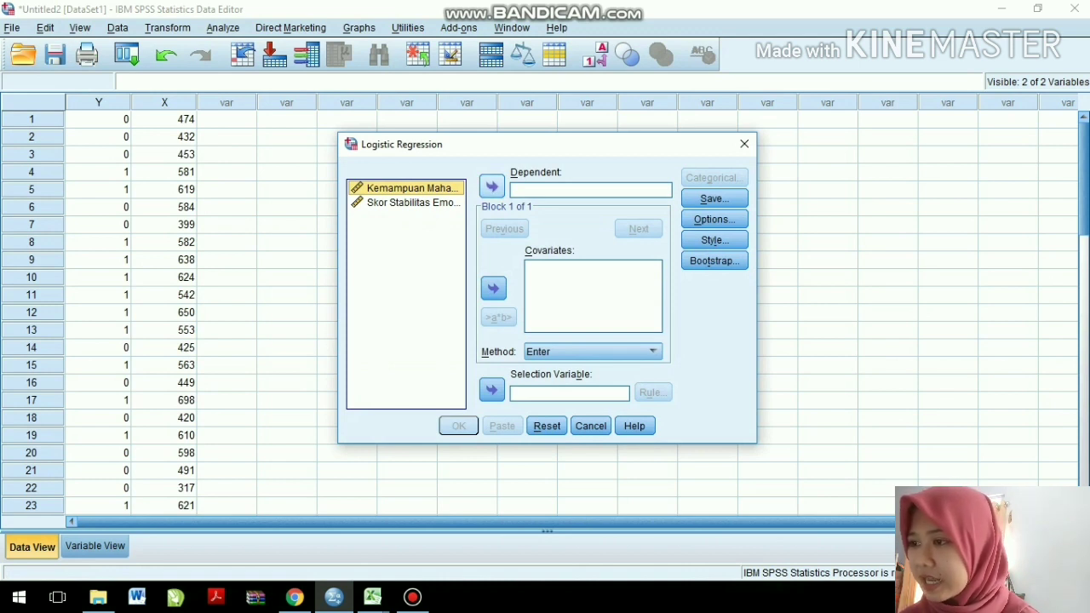
left_click(491, 185)
left_click(408, 187)
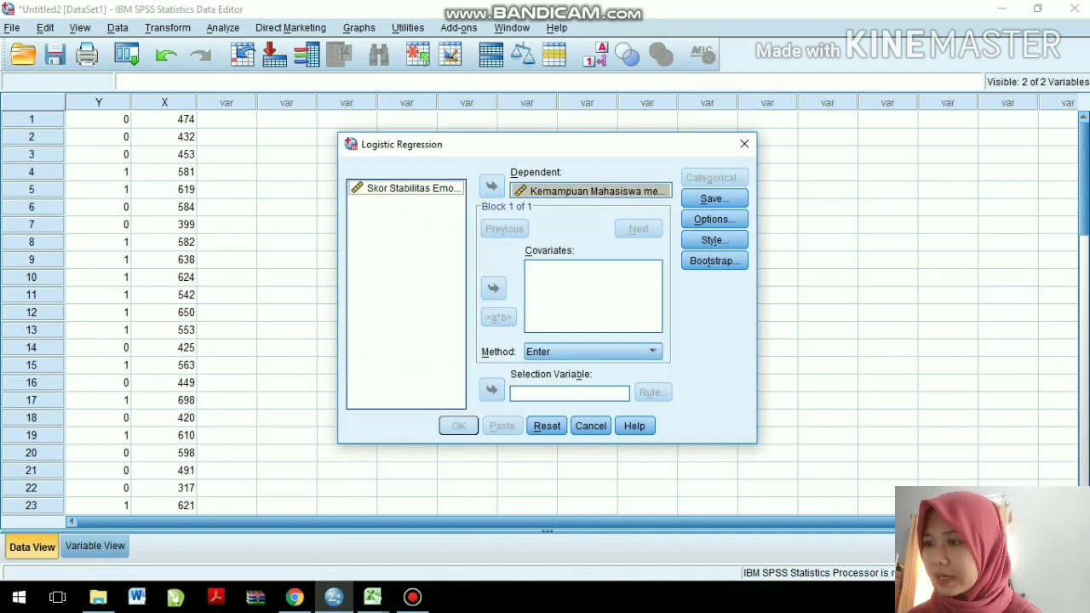
left_click(493, 289)
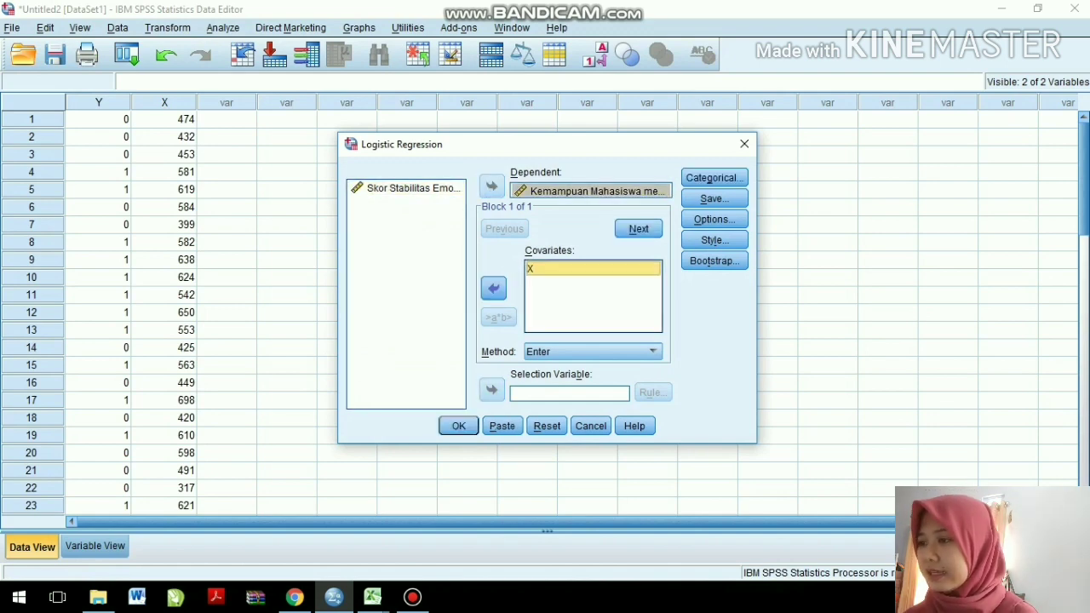
Enable classification plots, Hosmer-Lemeshow goodness-of-fit, casewise residuals, correlations of estimates and 95% CI for exp(B), and run the regression.
left_click(713, 219)
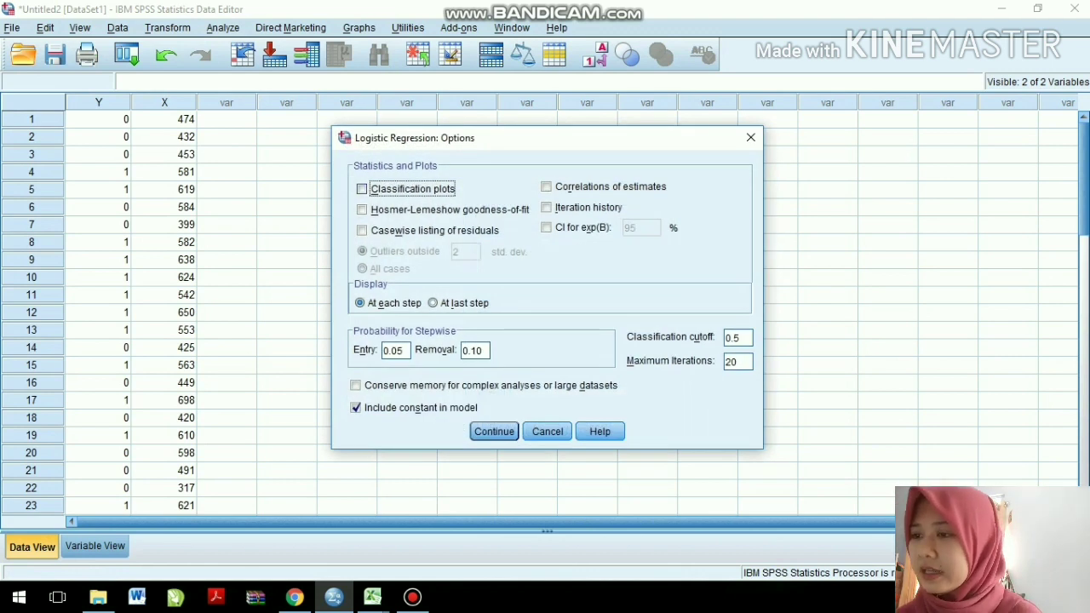
left_click(362, 188)
left_click(362, 210)
left_click(362, 230)
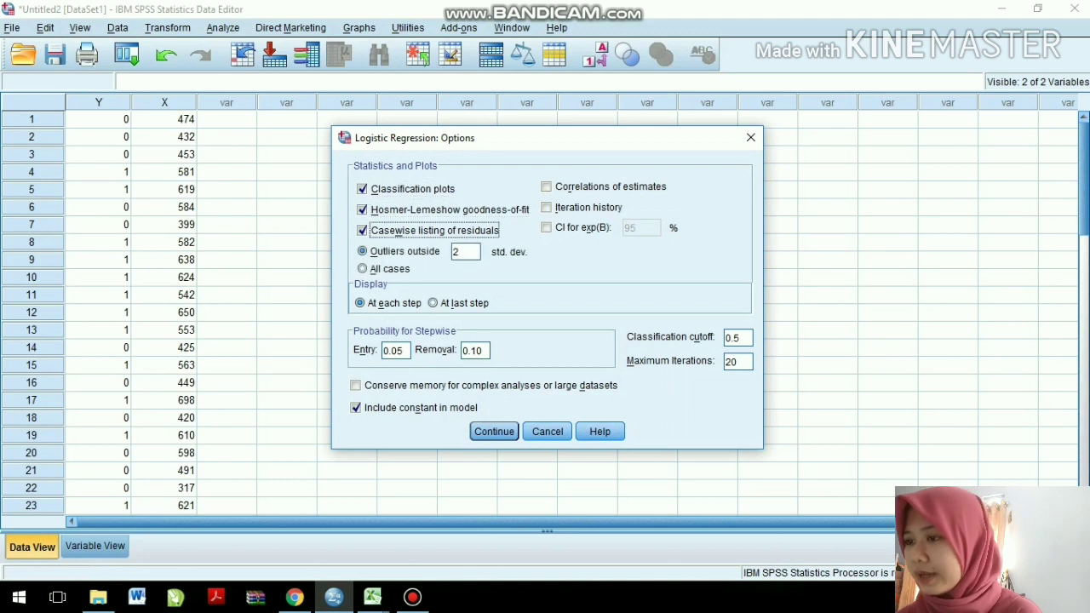
left_click(546, 187)
left_click(545, 228)
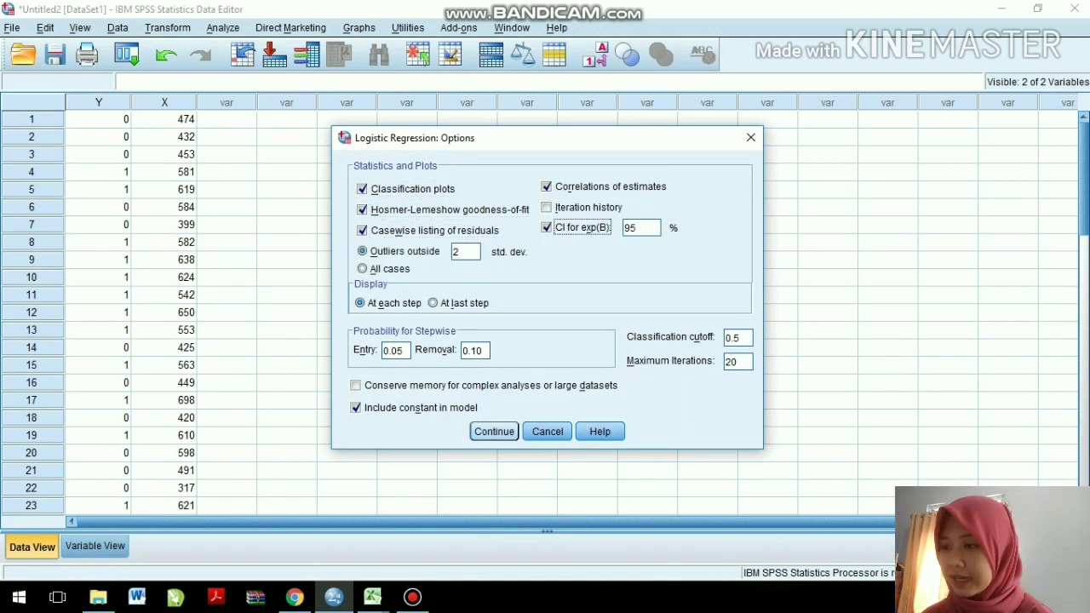
key("Return")
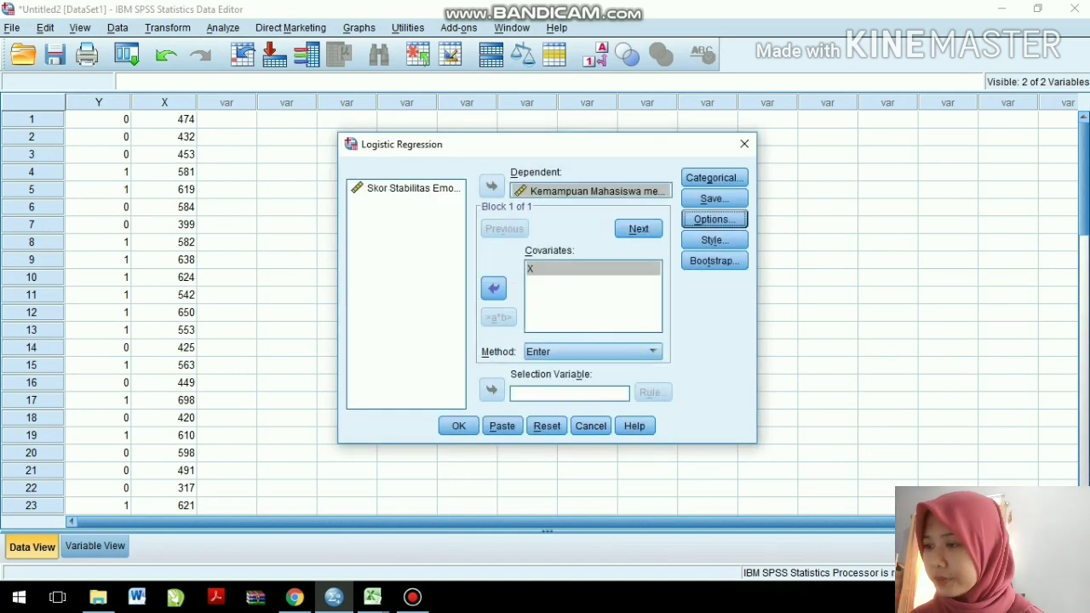
key("Return")
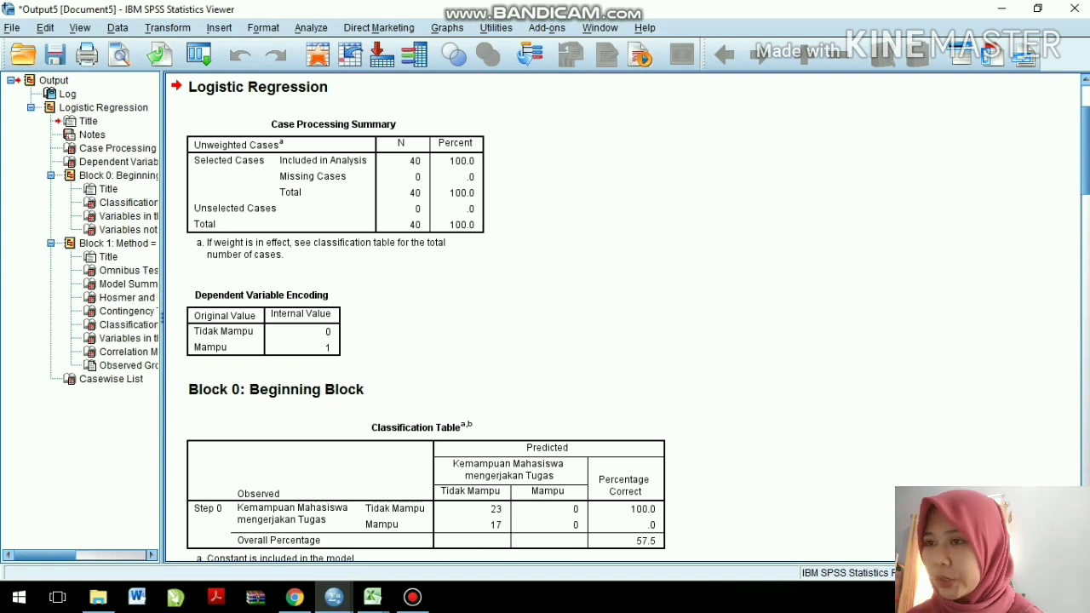
Review the regression output and select the Block 1 tables from Omnibus Tests of Model Coefficients through the Hosmer and Lemeshow contingency table.
scroll(621, 316, "down", 5)
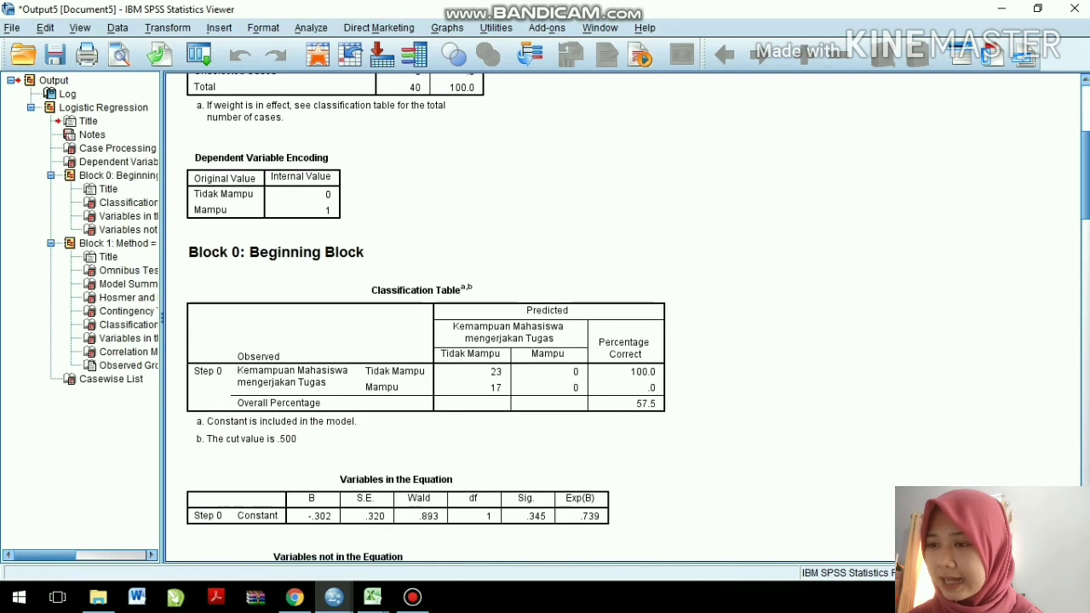
scroll(621, 317, "down", 12)
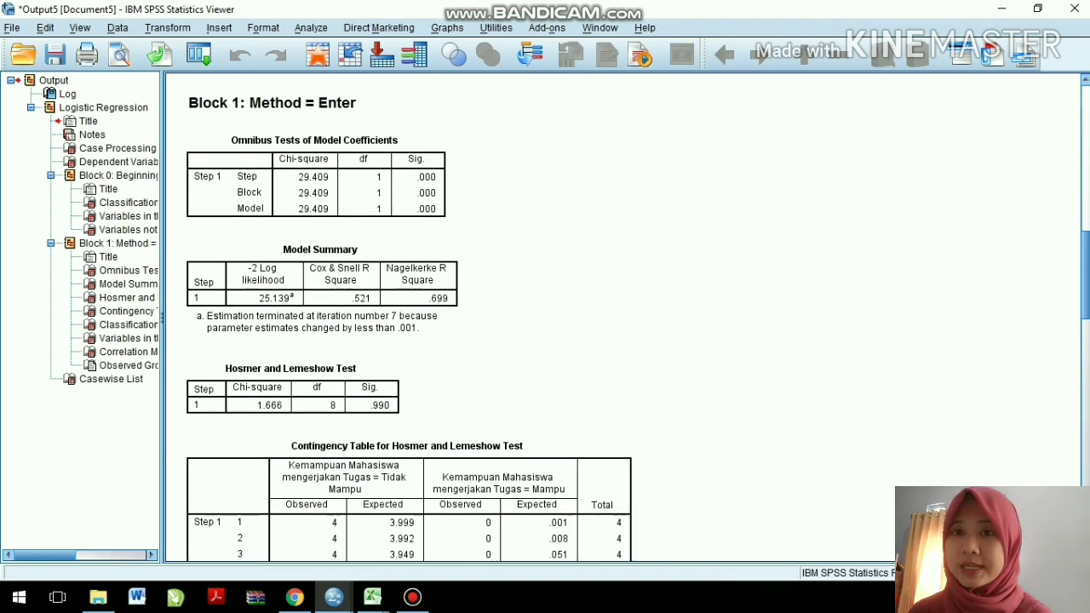
left_click(315, 188)
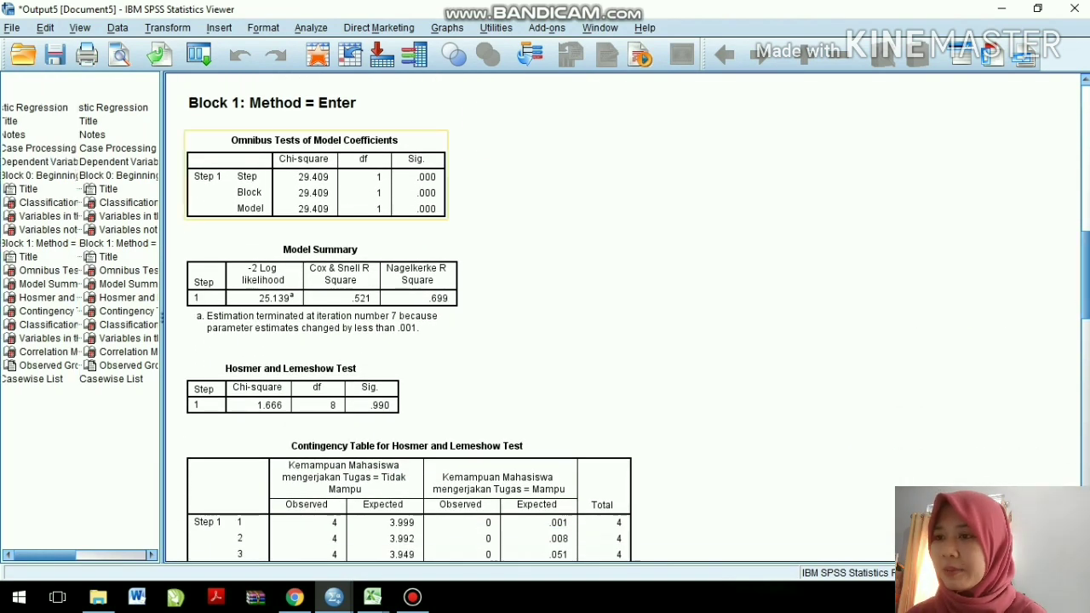
key("shift+Down")
key("shift+Down")
key("shift+Down")
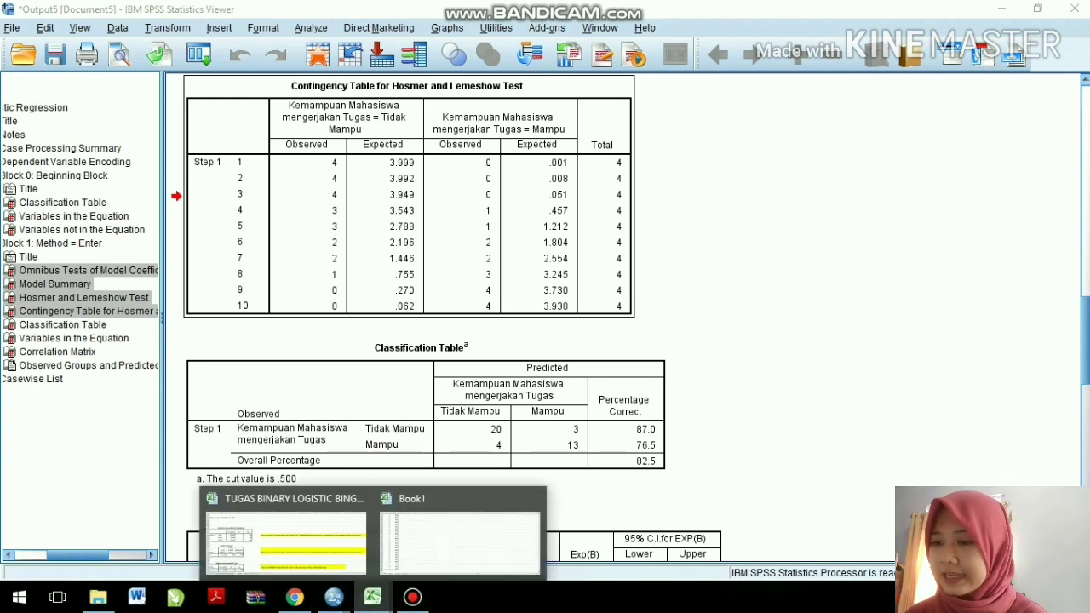
Switch to the Excel workbook TUGAS BINARY LOGISTIC and examine the Omnibus Tests, Model Summary, Hosmer and Lemeshow Test and Classification Table notes.
left_click(283, 534)
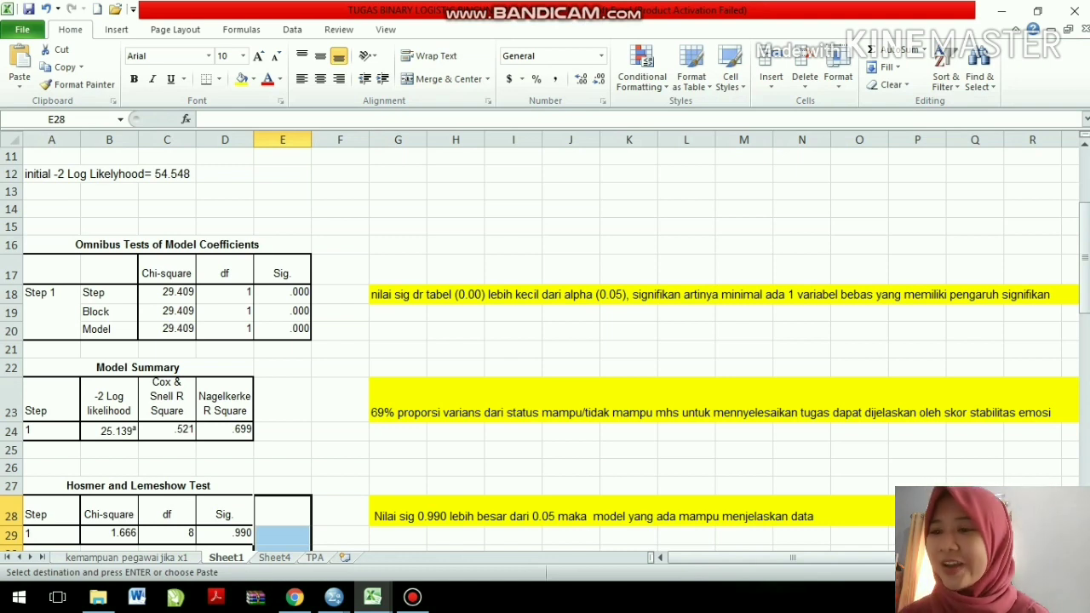
left_click(167, 313)
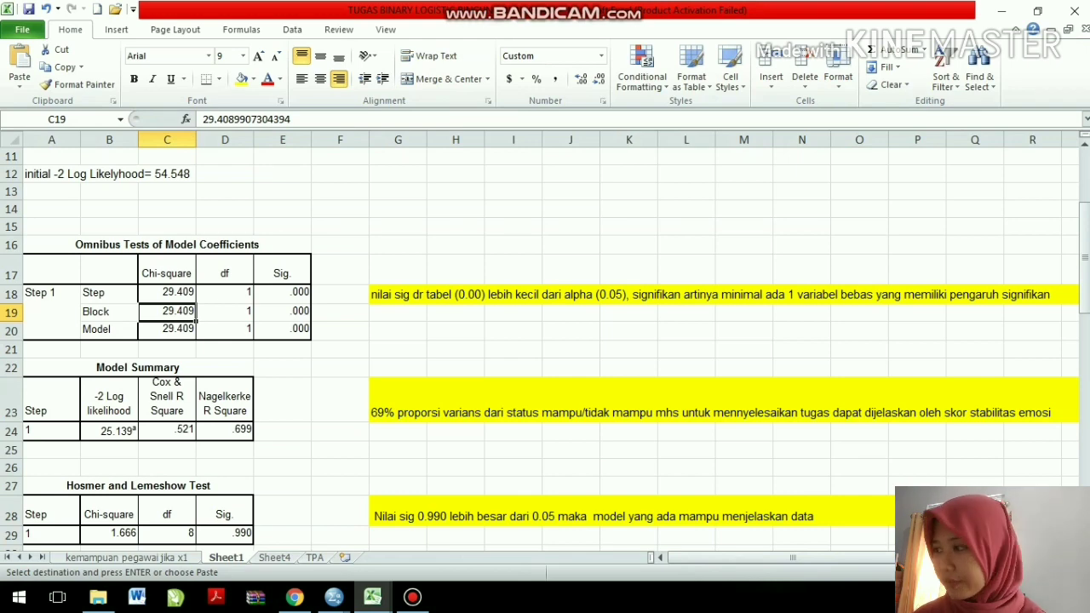
left_click_drag(1085, 257, 1085, 277)
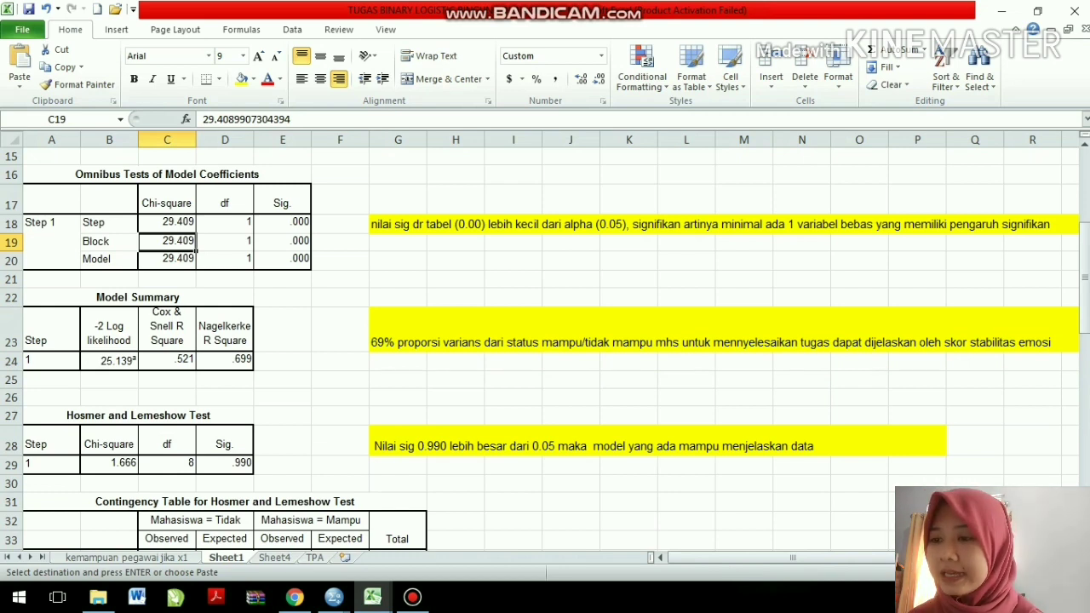
left_click(225, 360)
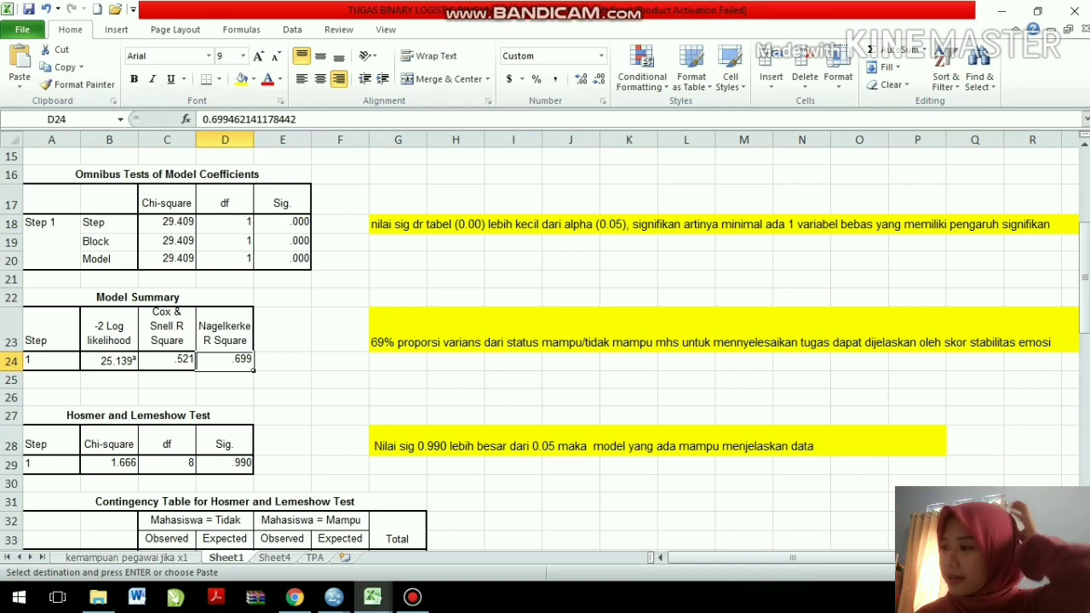
left_click_drag(1083, 266, 1084, 378)
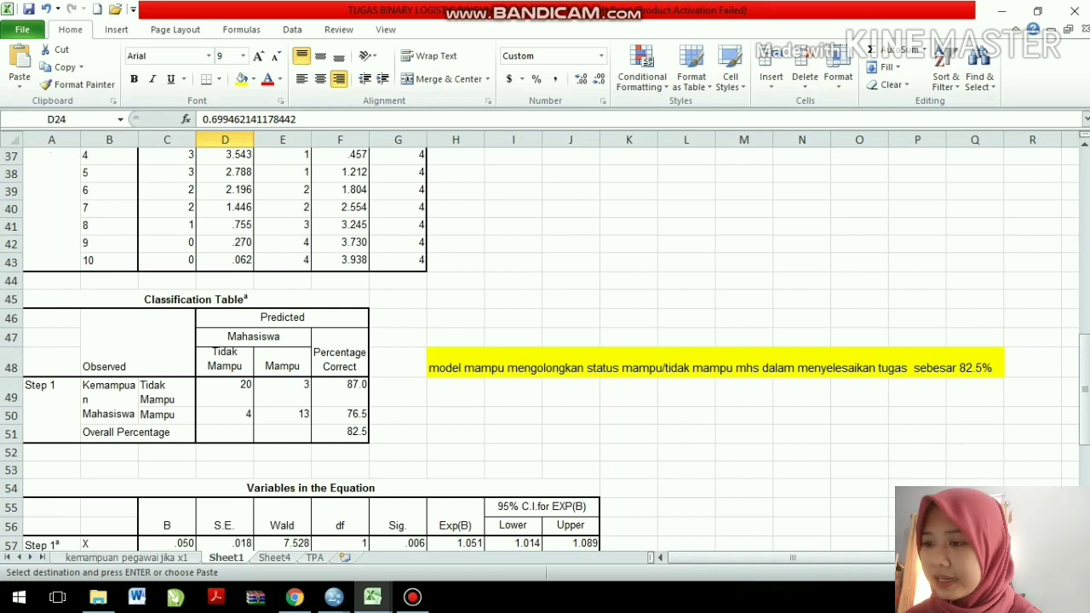
left_click(339, 431)
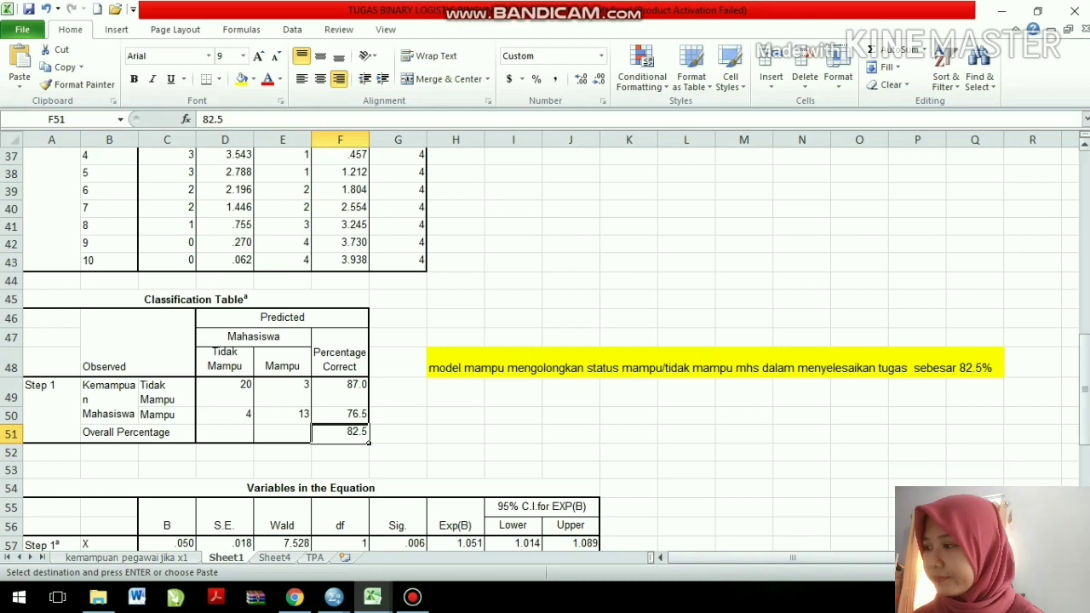
left_click_drag(1084, 340, 1084, 314)
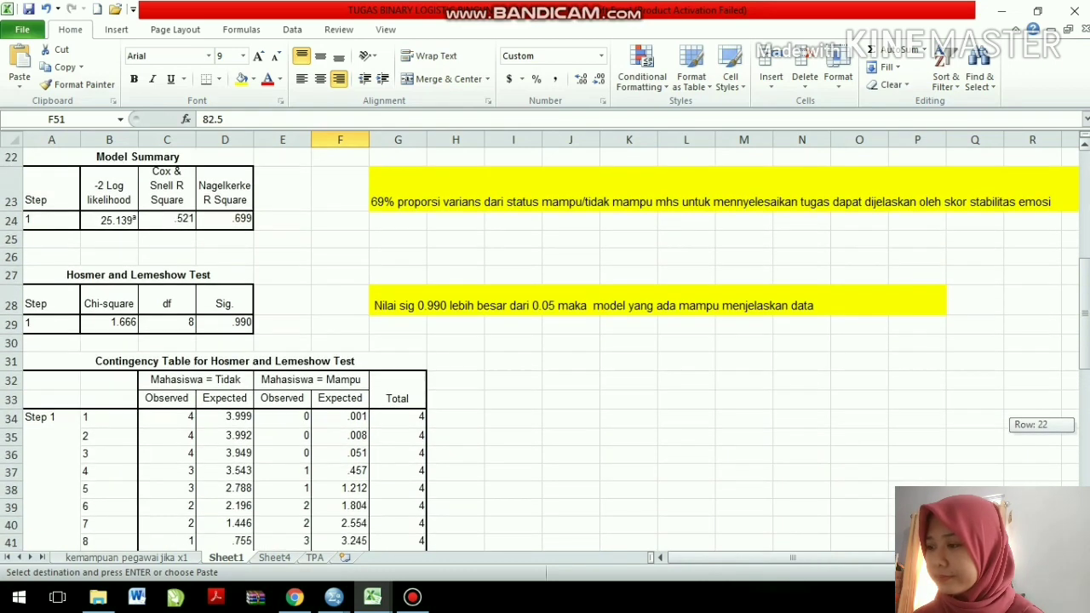
left_click_drag(1083, 315, 1083, 342)
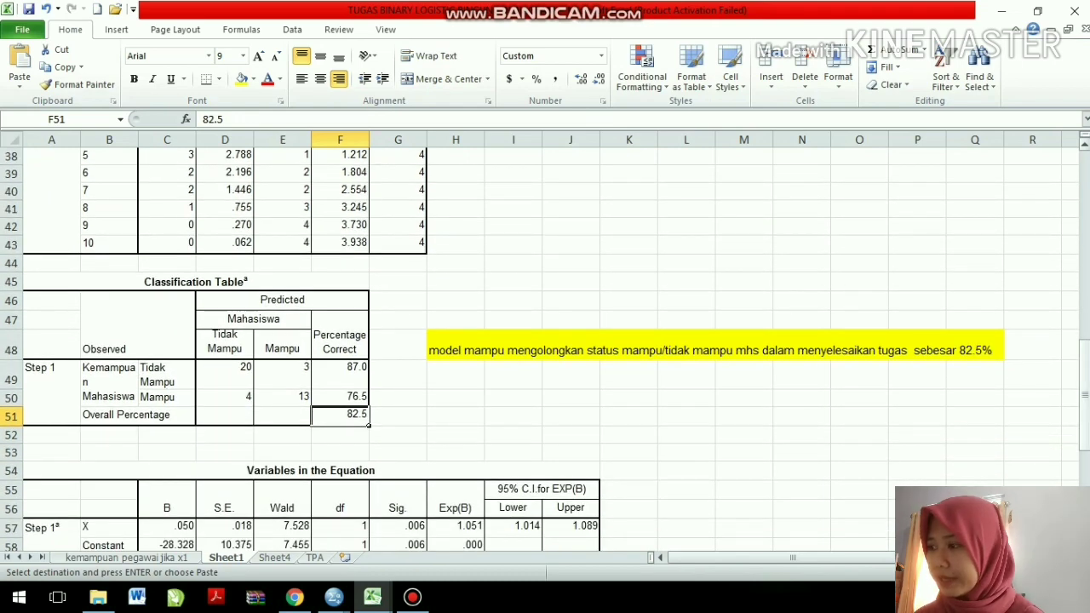
Examine the B coefficient of X in the Variables in the Equation table and compare it with the logistic regression equation.
left_click_drag(1084, 430, 1083, 435)
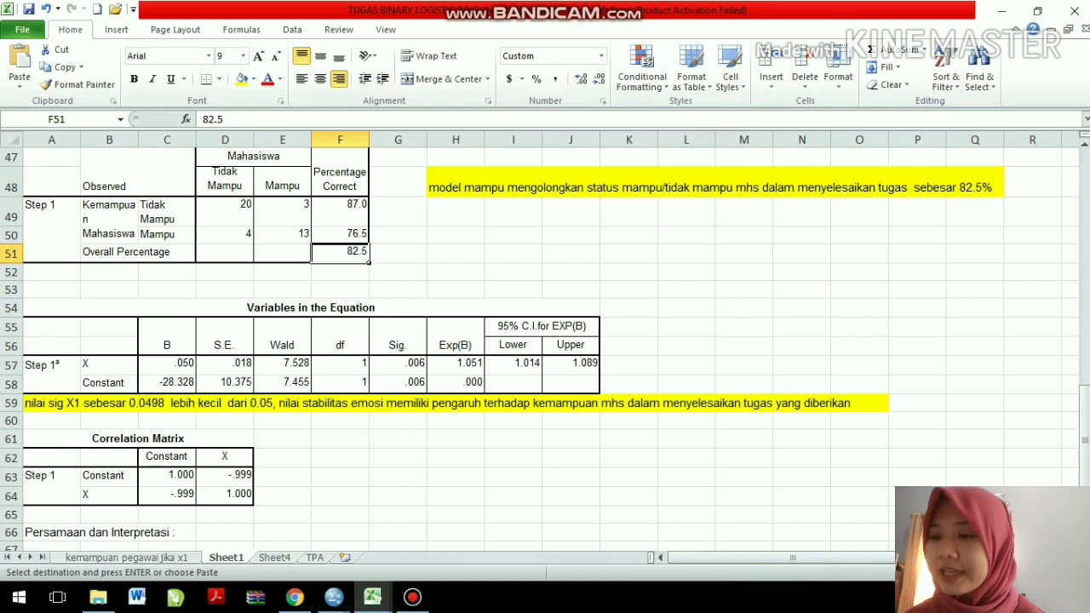
left_click(167, 363)
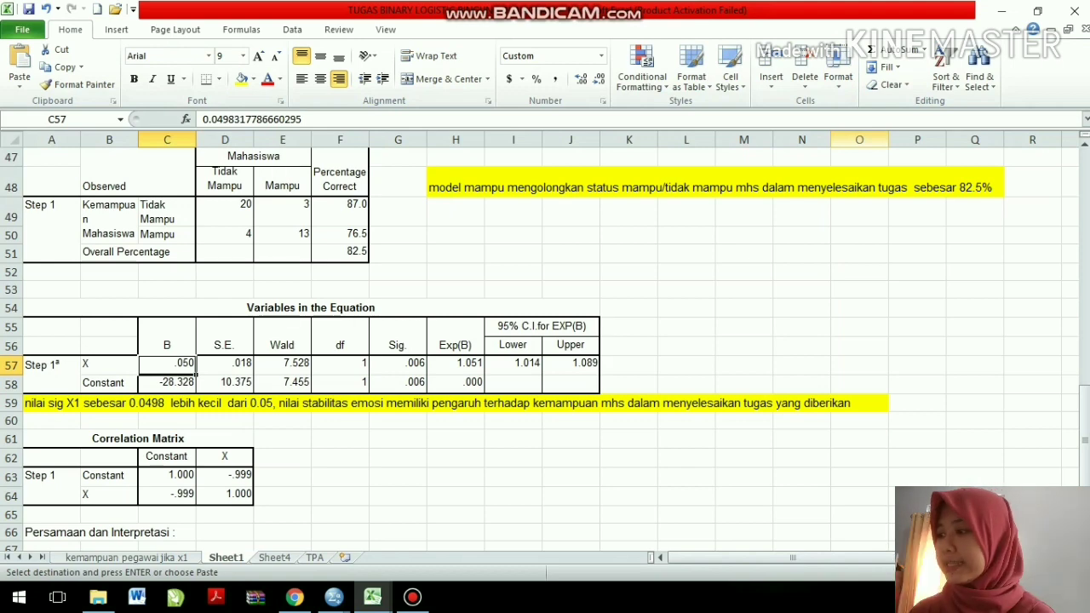
scroll(545, 349, "down", 3)
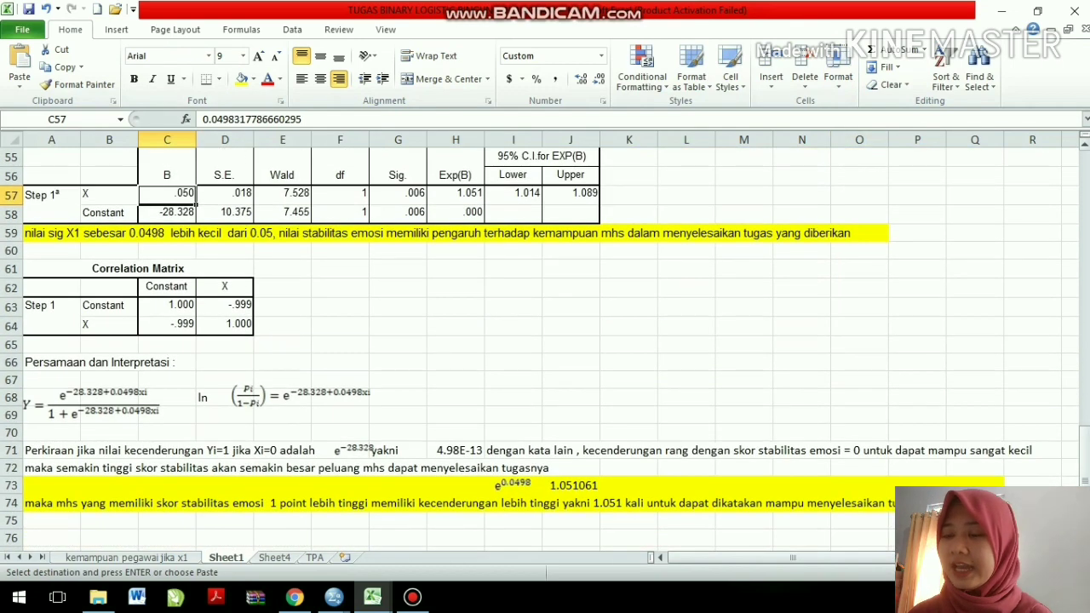
left_click(224, 414)
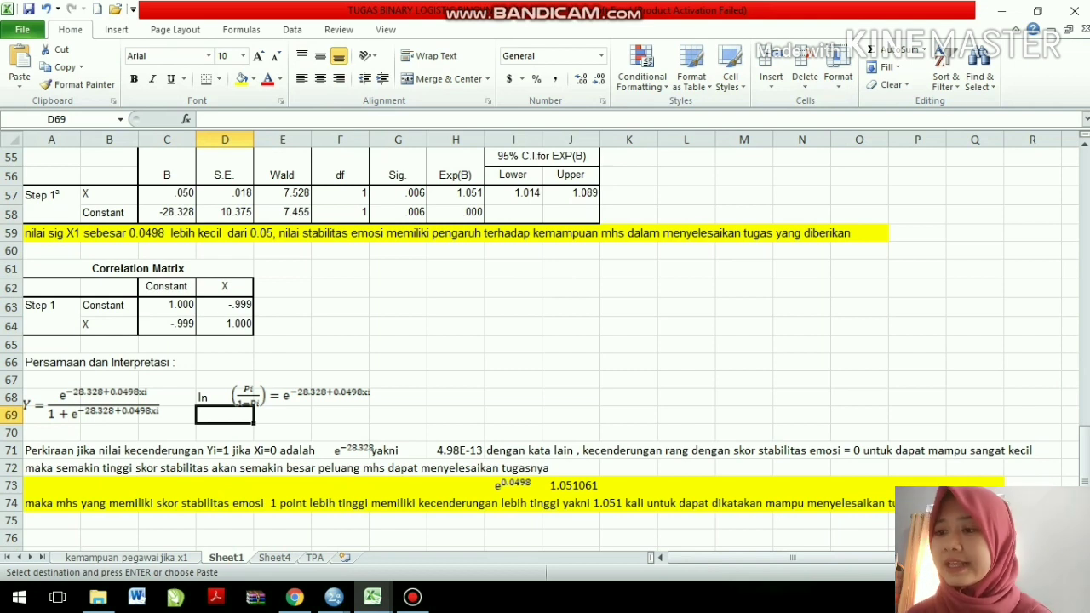
left_click(167, 194)
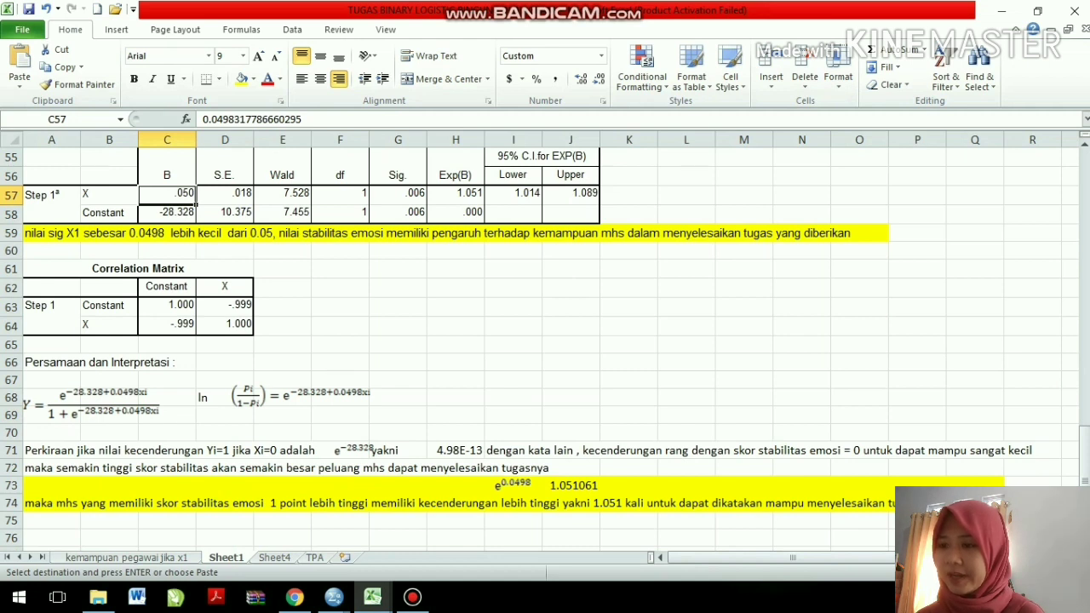
left_click(301, 399)
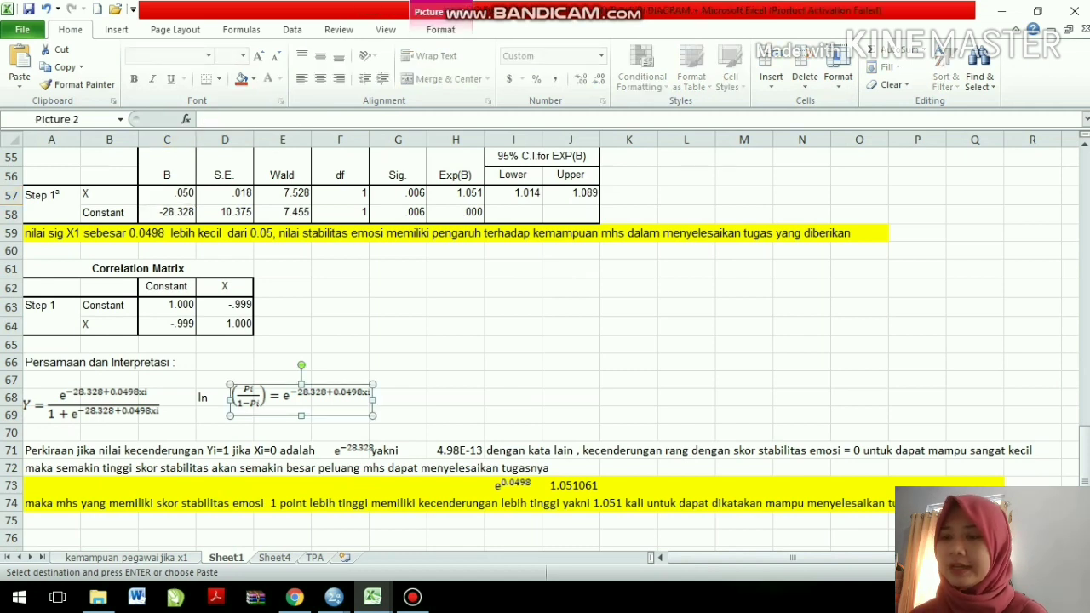
Read the interpretation notes in rows 71 to 74 beneath the logistic regression equation.
left_click(109, 449)
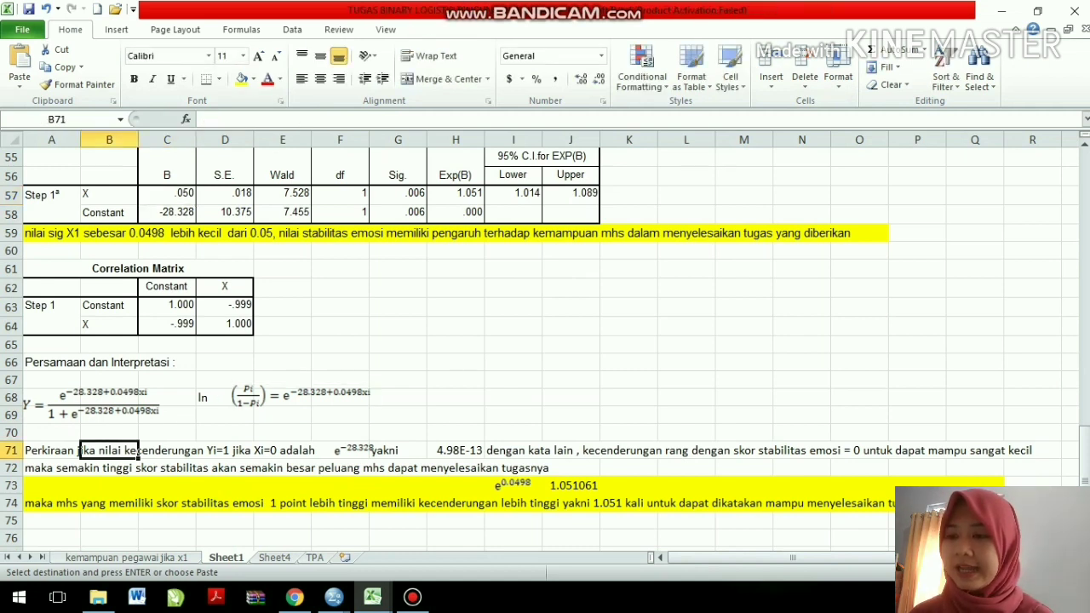
left_click(52, 450)
left_click(166, 432)
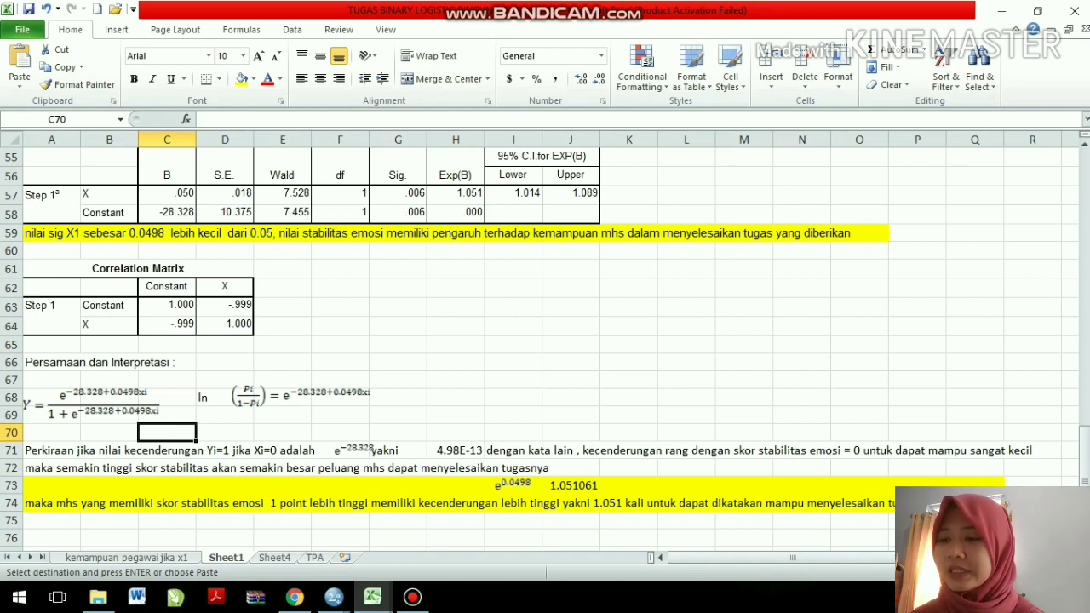
left_click(167, 467)
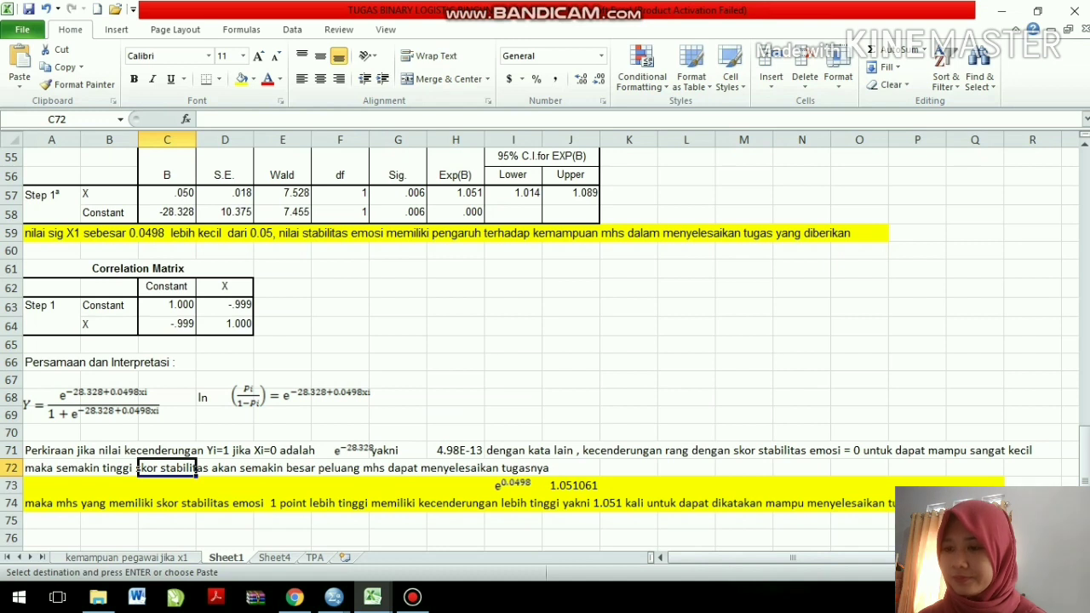
left_click(52, 486)
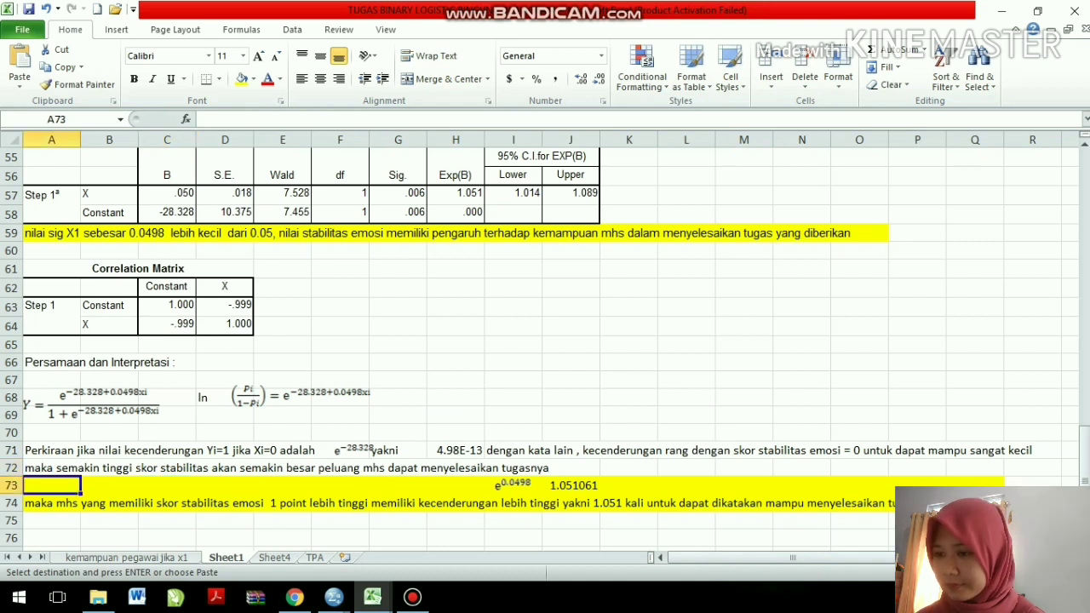